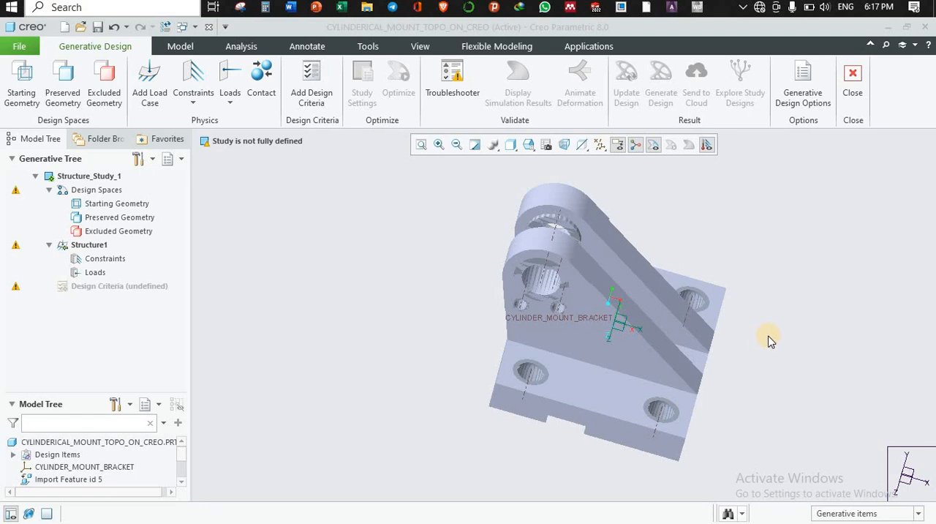
middle_drag(768, 340, 748, 355)
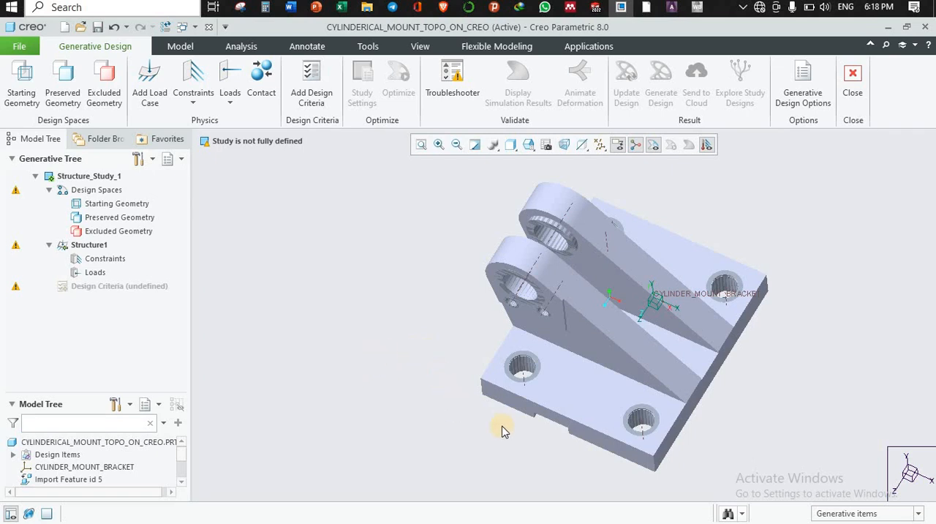
middle_drag(735, 407, 665, 330)
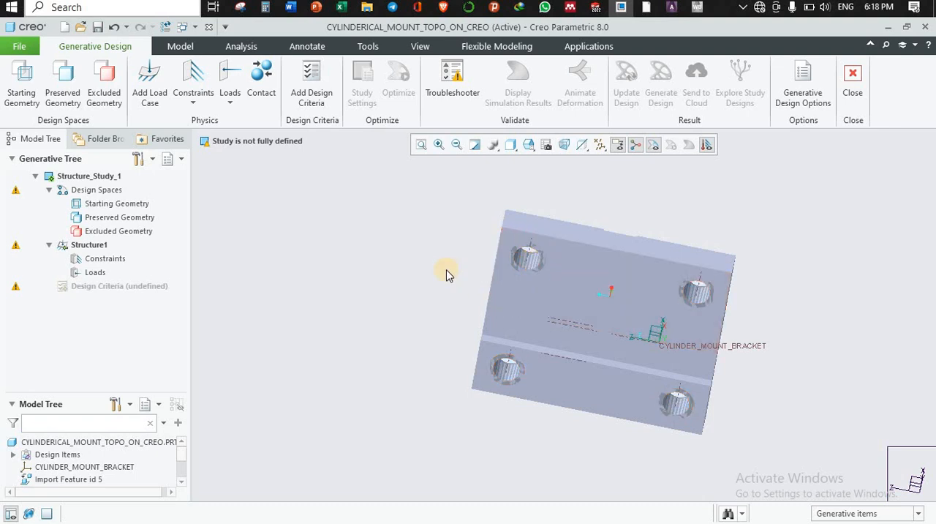
middle_drag(444, 268, 517, 313)
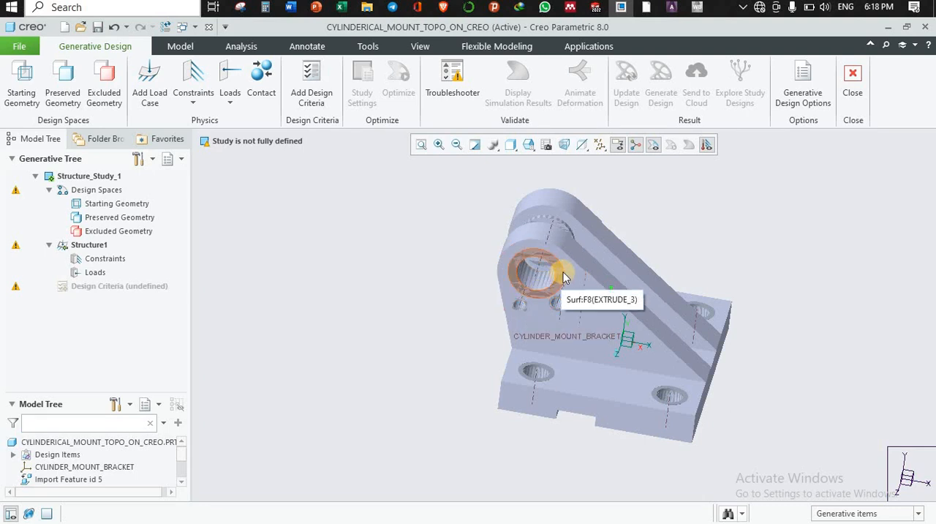
middle_drag(654, 232, 560, 262)
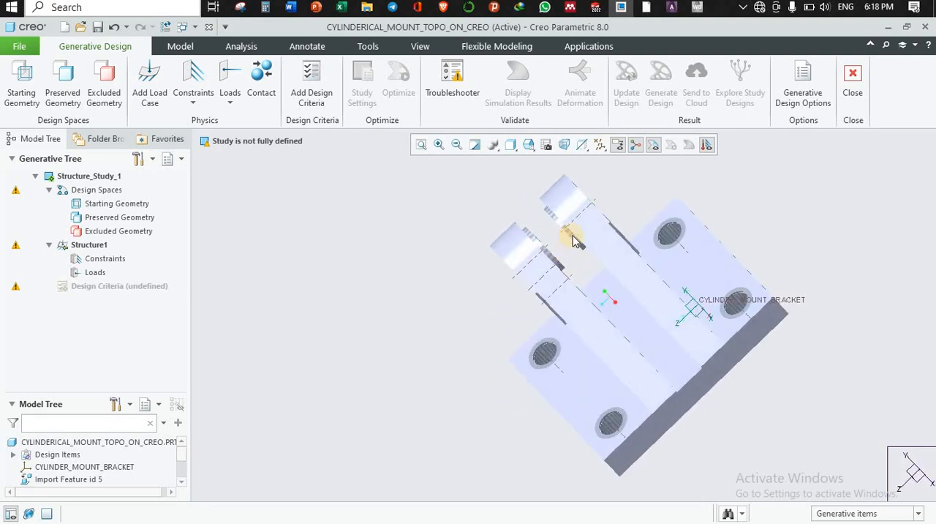
middle_drag(462, 261, 497, 261)
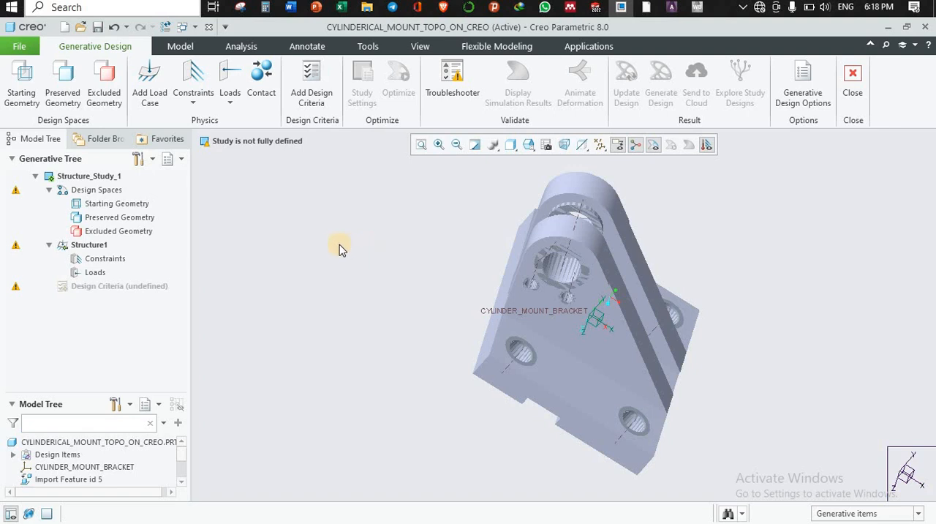
Exit the Generative Design application and start it again for the cylinder mount bracket.
click(181, 47)
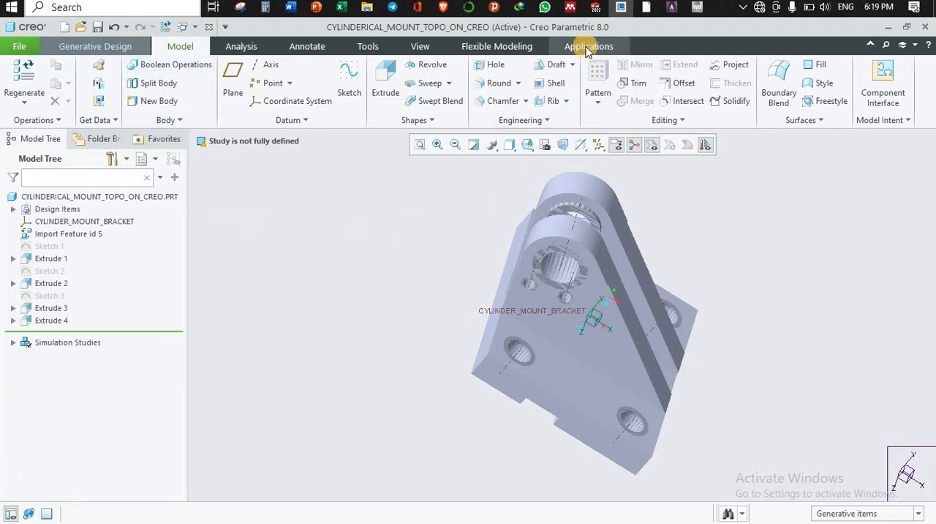
click(589, 48)
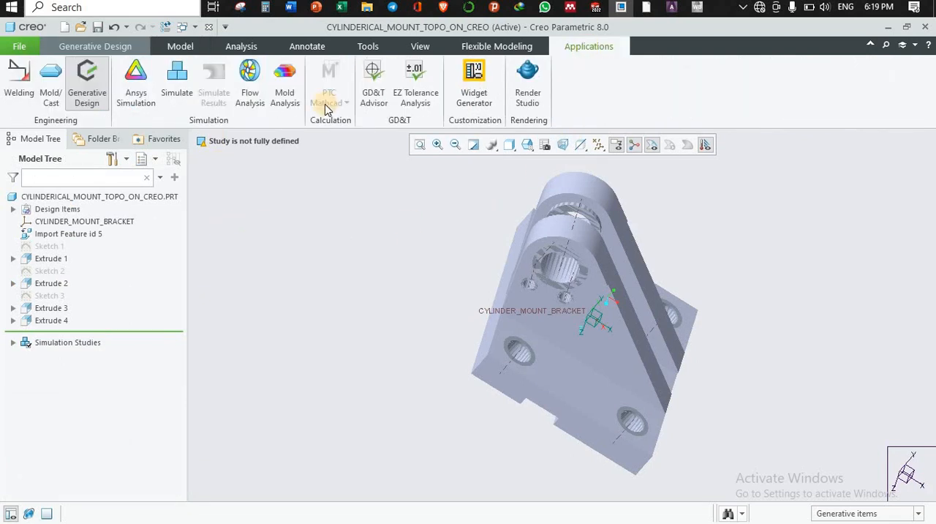
click(90, 95)
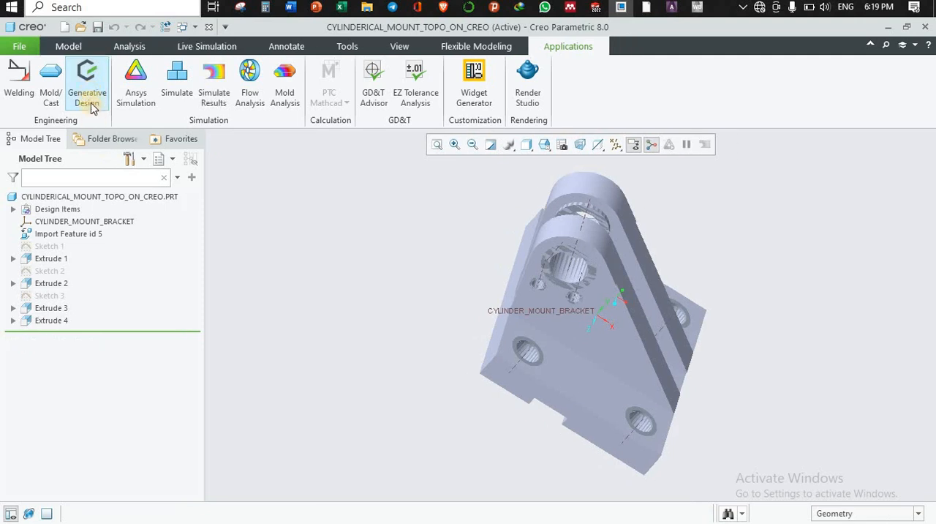
click(88, 97)
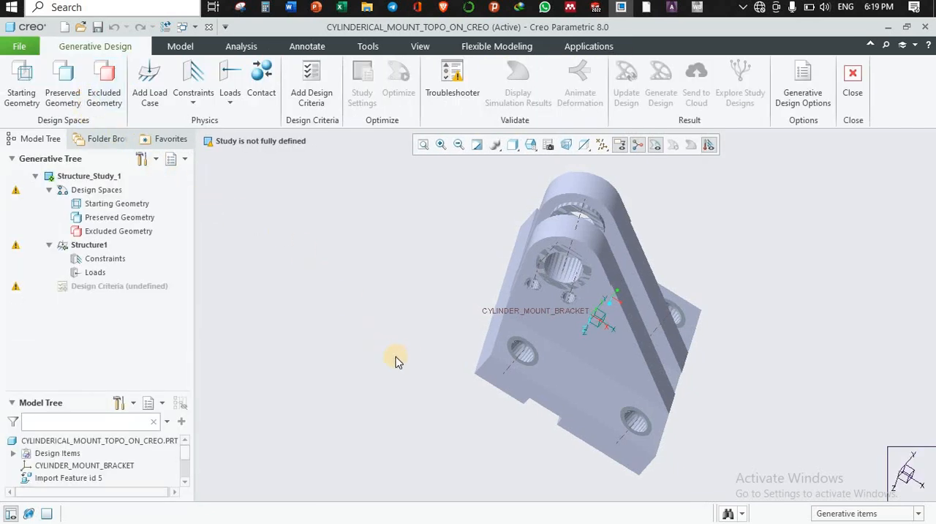
Assign the main bracket body as the starting geometry of the generative study, viewed in the default orientation.
key(ctrl+d)
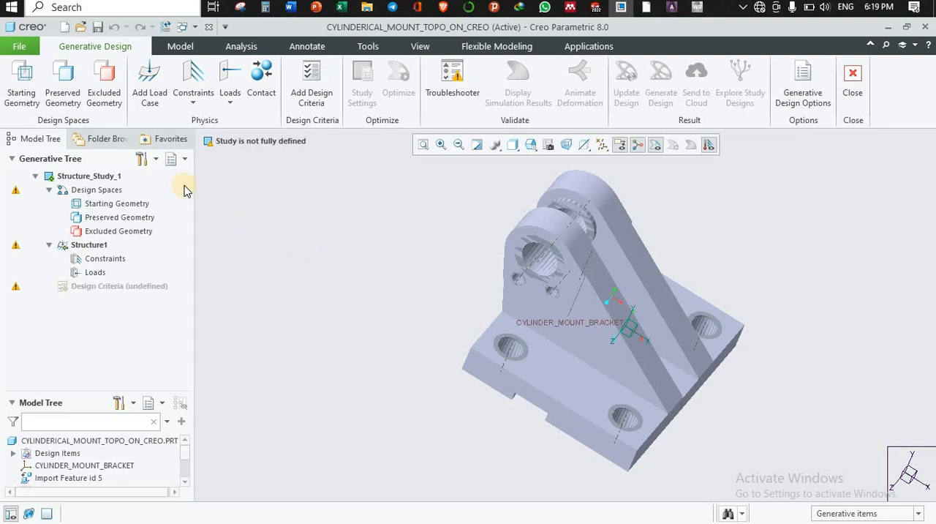
click(22, 87)
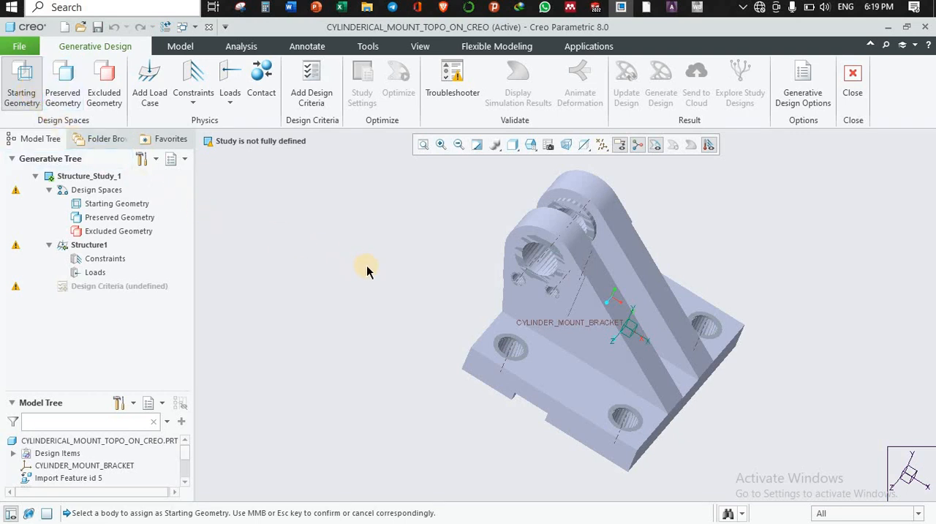
click(567, 306)
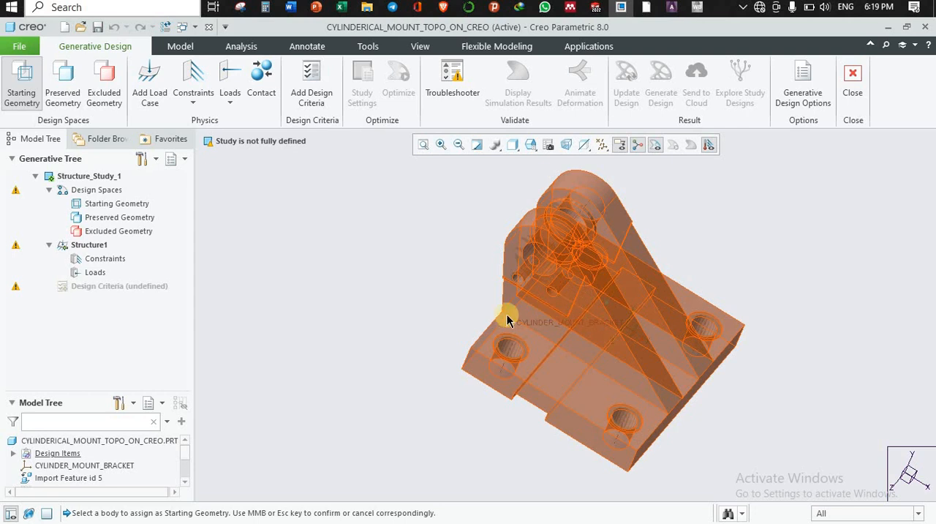
click(436, 311)
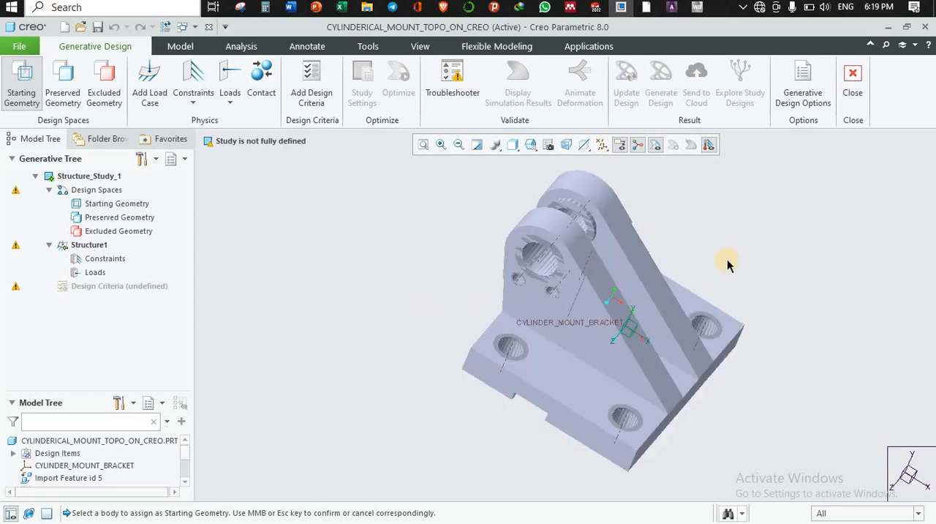
click(593, 303)
middle_click(593, 303)
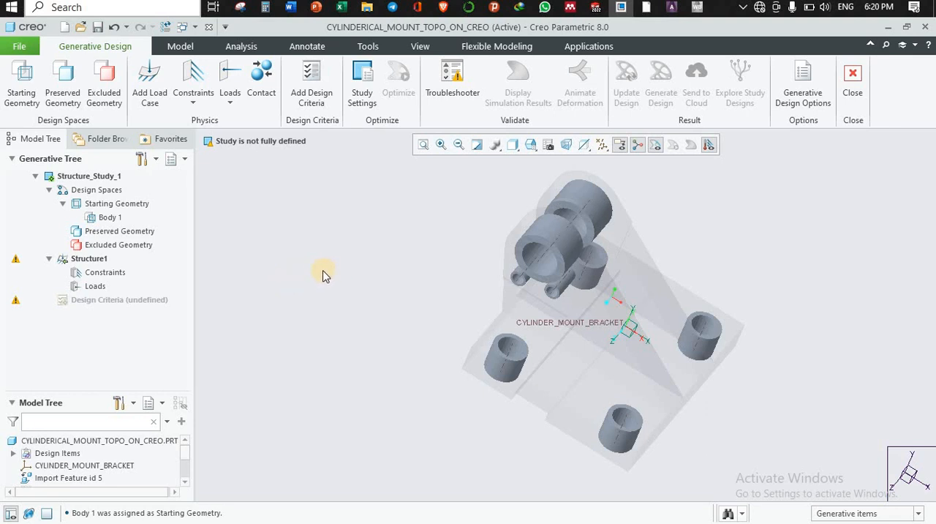
Assign the four base mounting-hole sleeves, the two small pin sleeves and both large lug cylinders as preserved geometry, leaving excluded geometry empty.
click(64, 93)
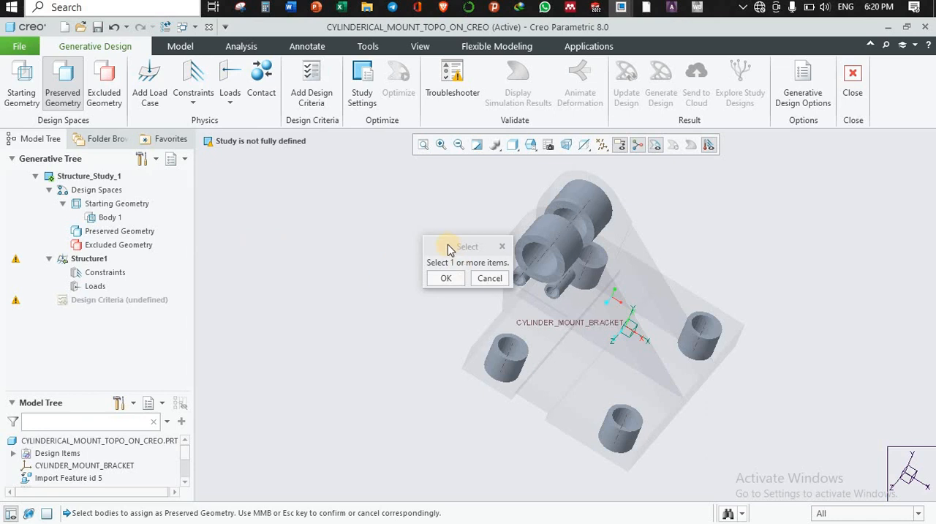
drag(447, 246, 555, 238)
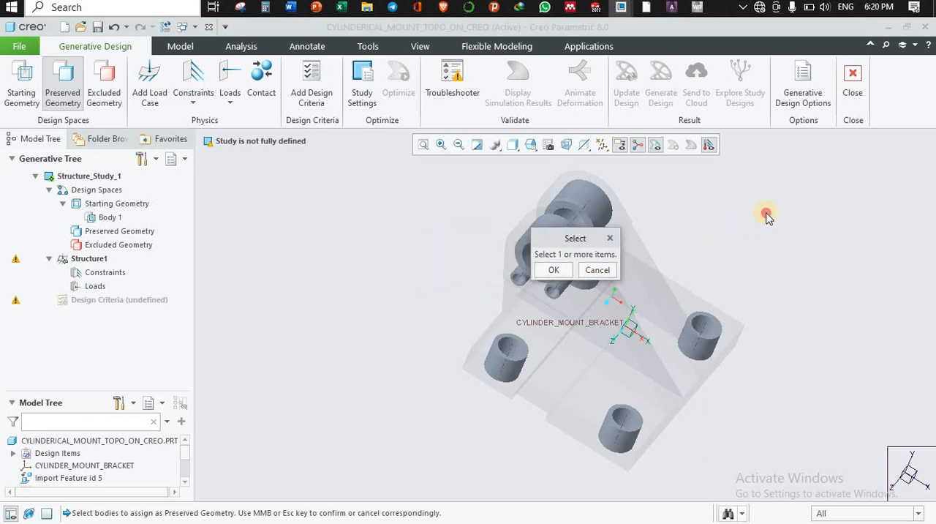
drag(767, 217, 832, 188)
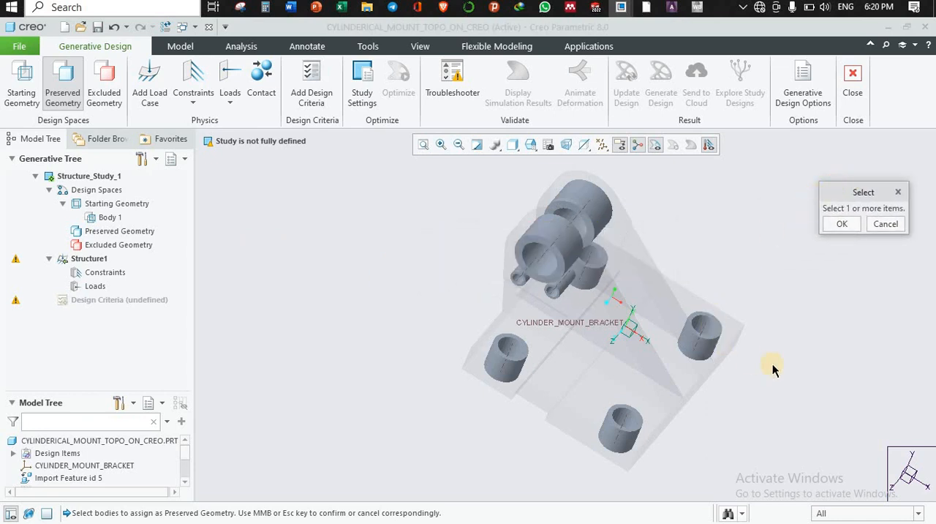
click(713, 338)
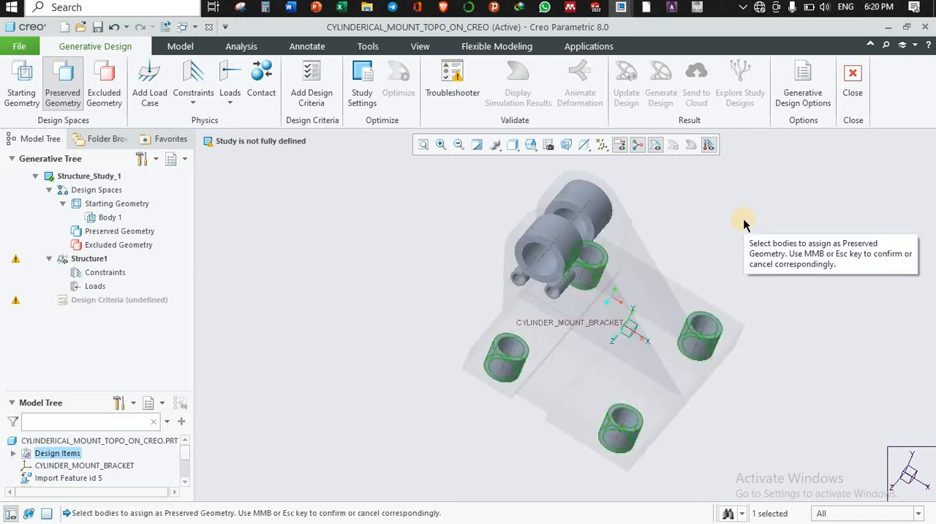
click(521, 281)
click(577, 227)
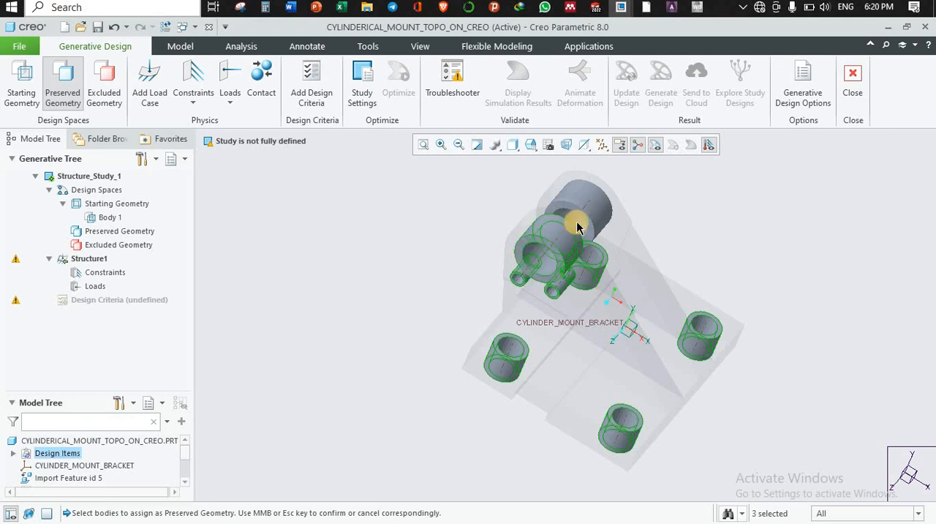
click(576, 212)
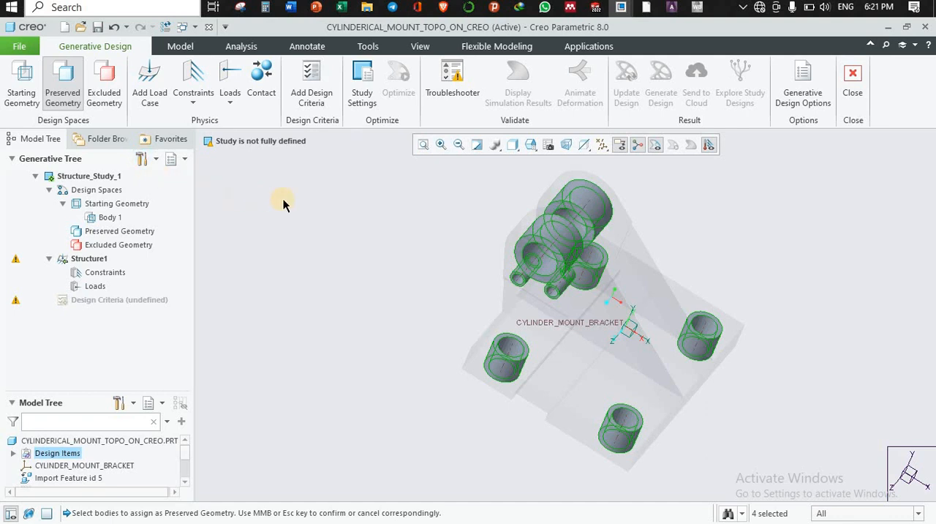
click(107, 104)
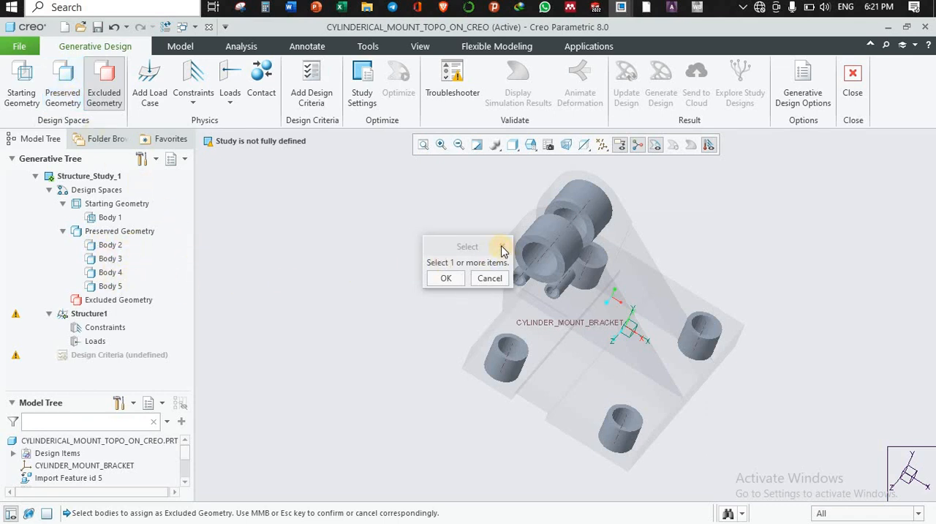
click(446, 278)
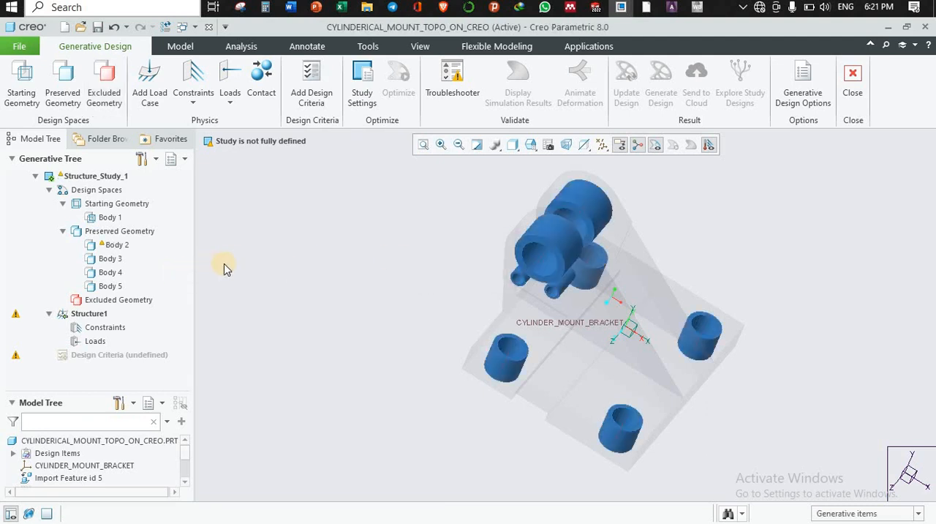
Create a fixed constraint on the inner cylindrical surfaces of the four mounting-hole sleeves in the base plate.
middle_drag(783, 256, 792, 256)
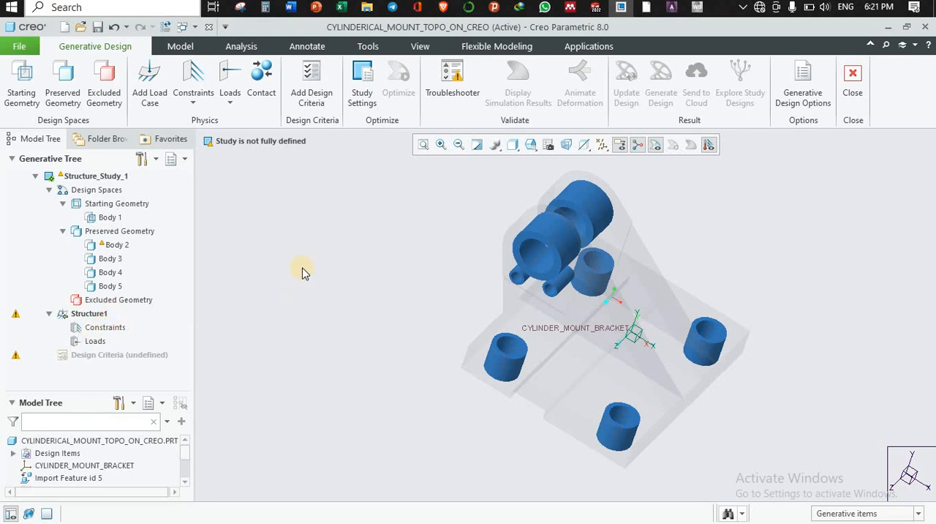
click(195, 109)
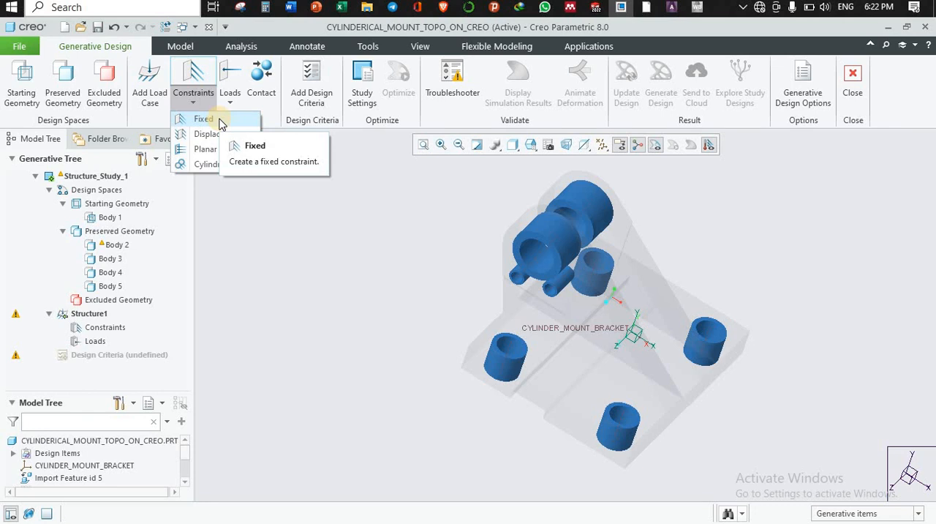
click(210, 120)
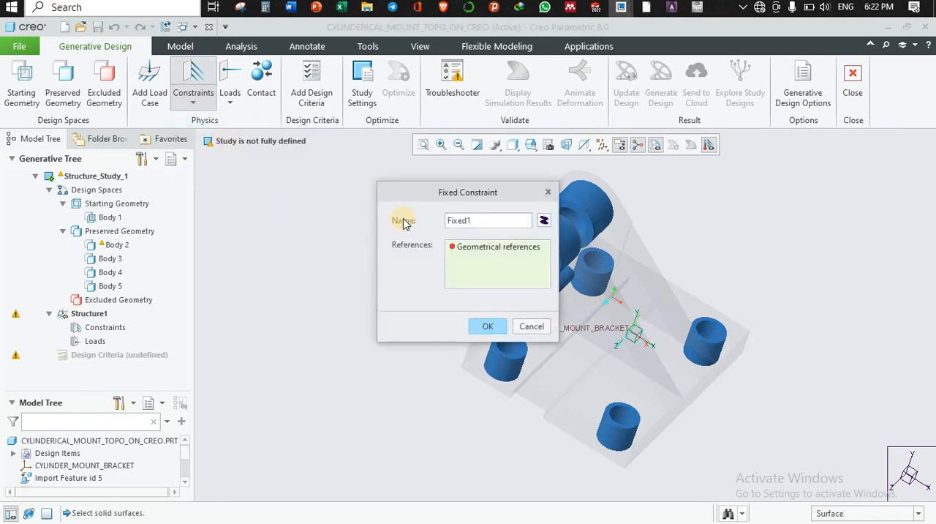
drag(411, 192, 782, 156)
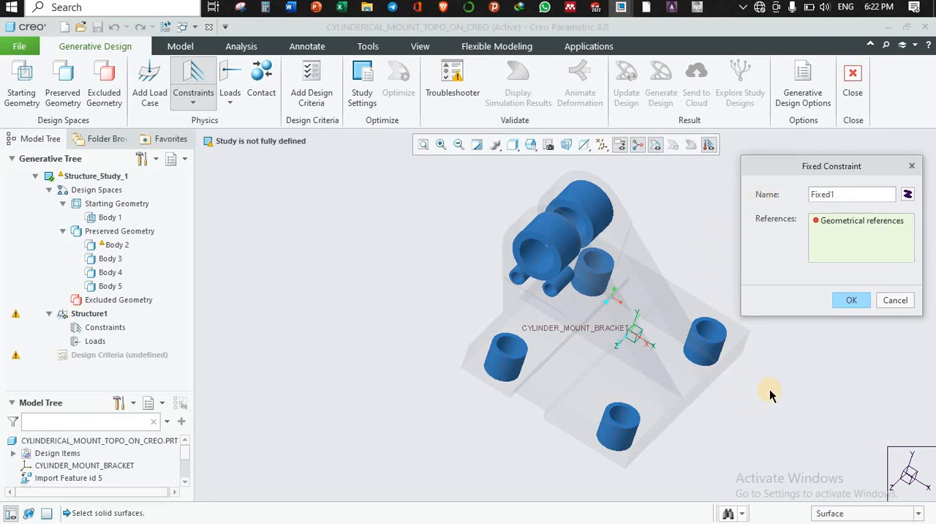
mouse_move(800, 387)
middle_down()
mouse_move(735, 299)
mouse_move(743, 297)
middle_up()
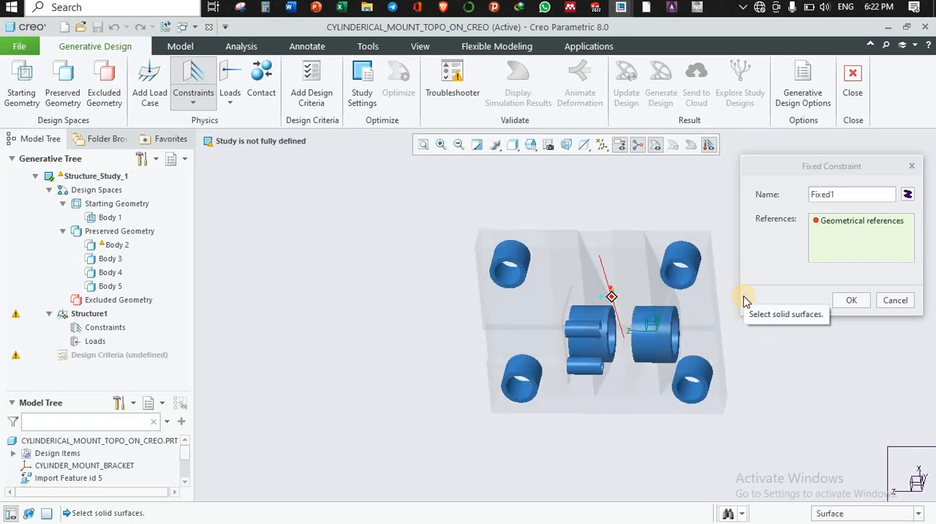
click(509, 279)
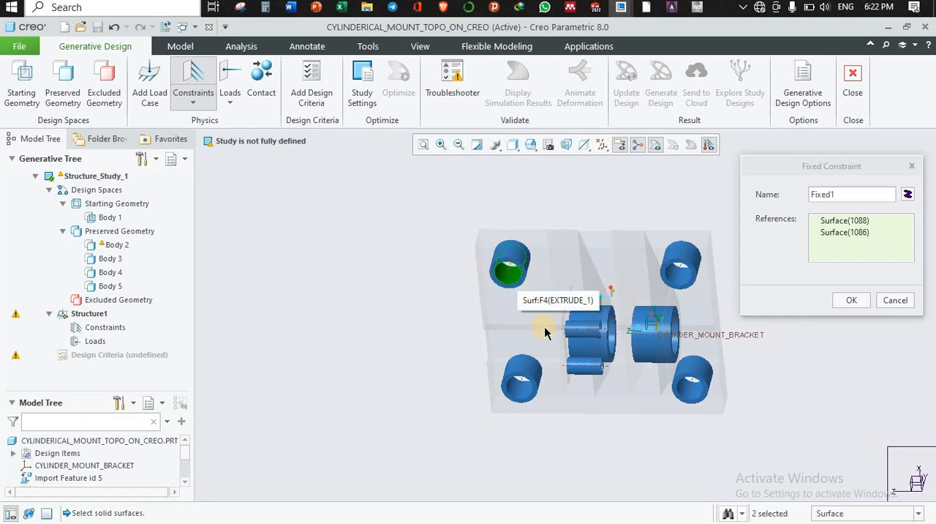
ctrl+click(682, 283)
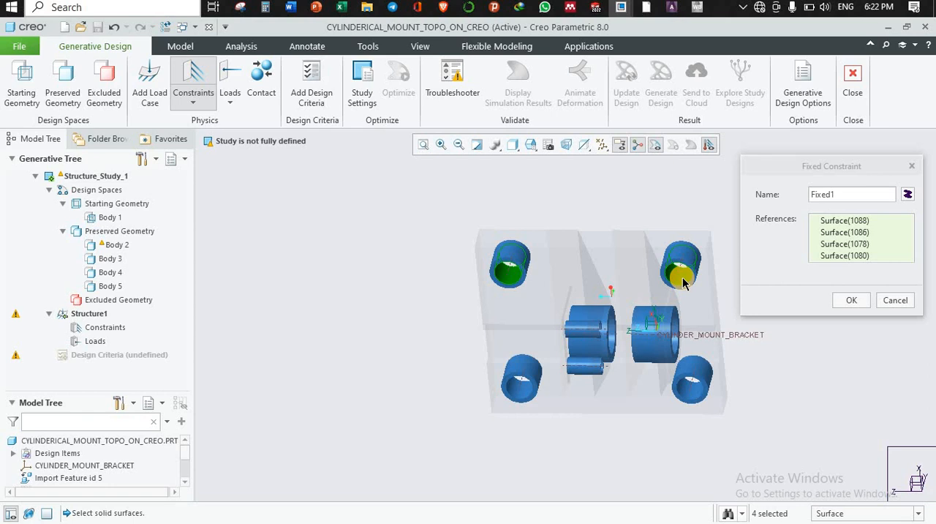
ctrl+click(521, 393)
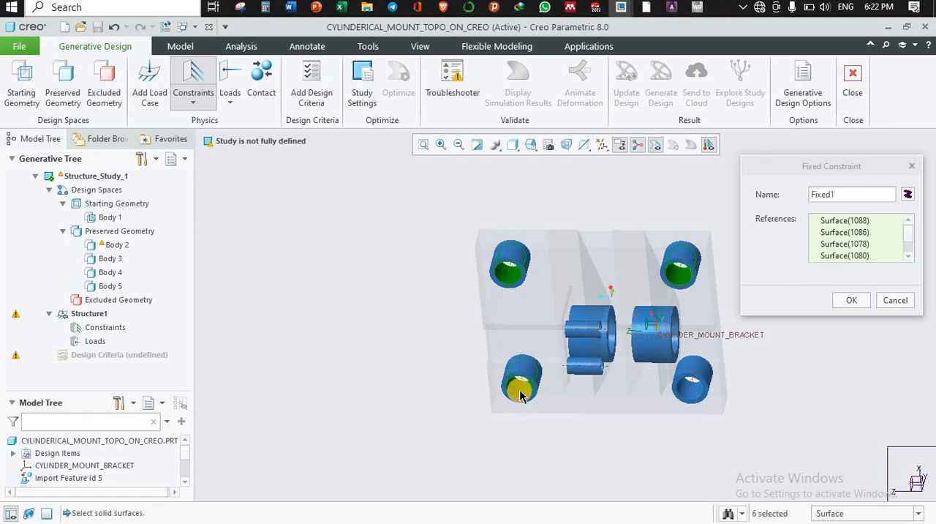
ctrl+click(689, 395)
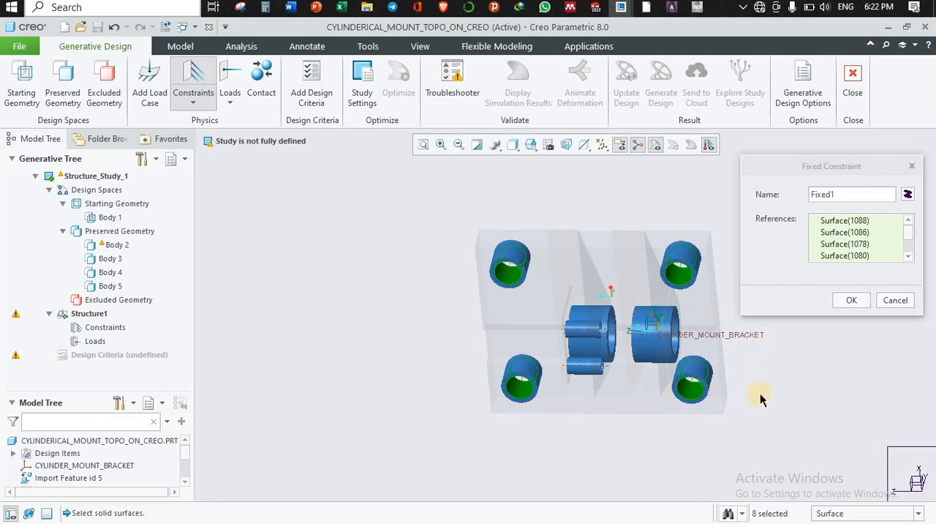
click(850, 301)
Start a force load and reference the inner cylindrical surfaces of both large lug cylinders.
middle_drag(773, 262, 738, 295)
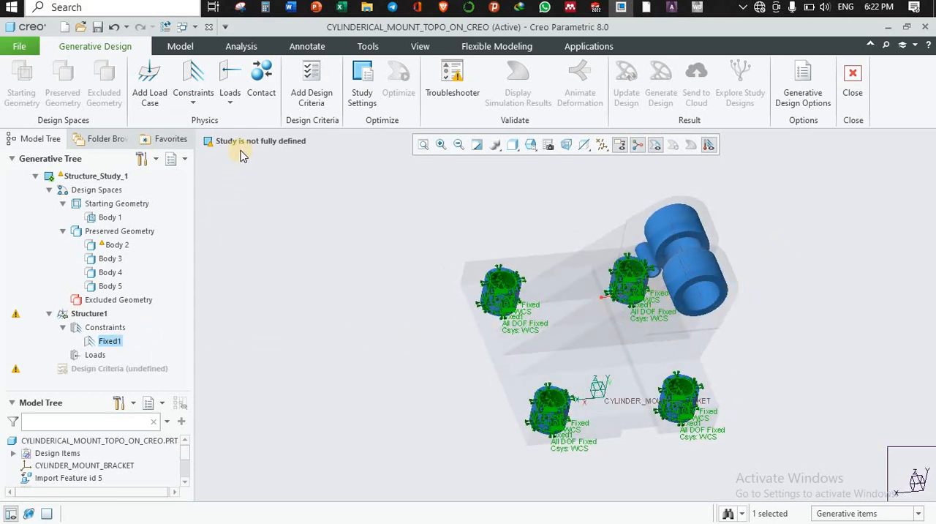
click(229, 99)
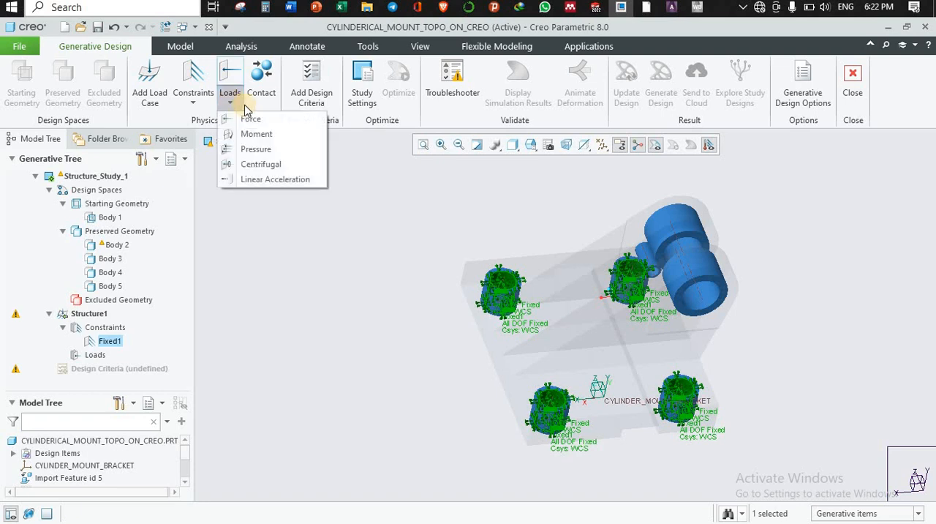
click(251, 119)
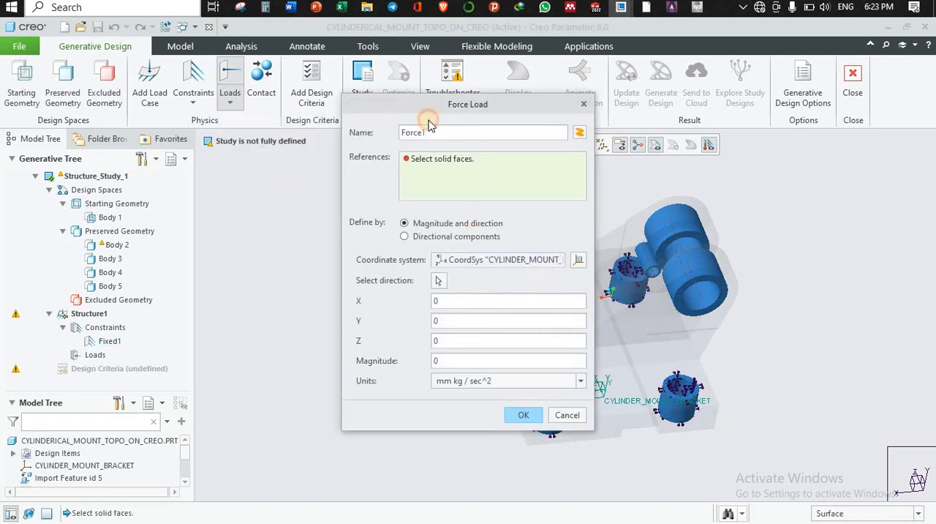
drag(430, 126, 827, 165)
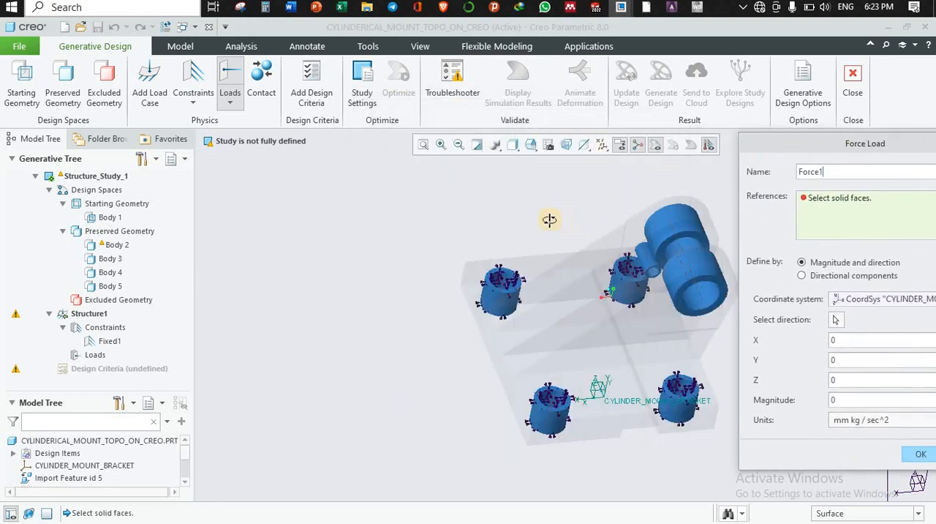
middle_drag(549, 219, 635, 263)
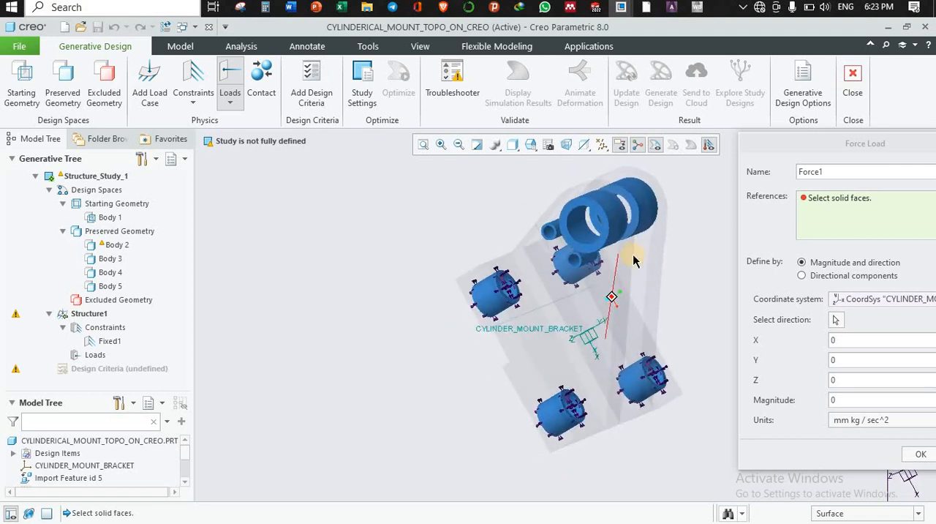
click(581, 231)
middle_drag(689, 221, 664, 220)
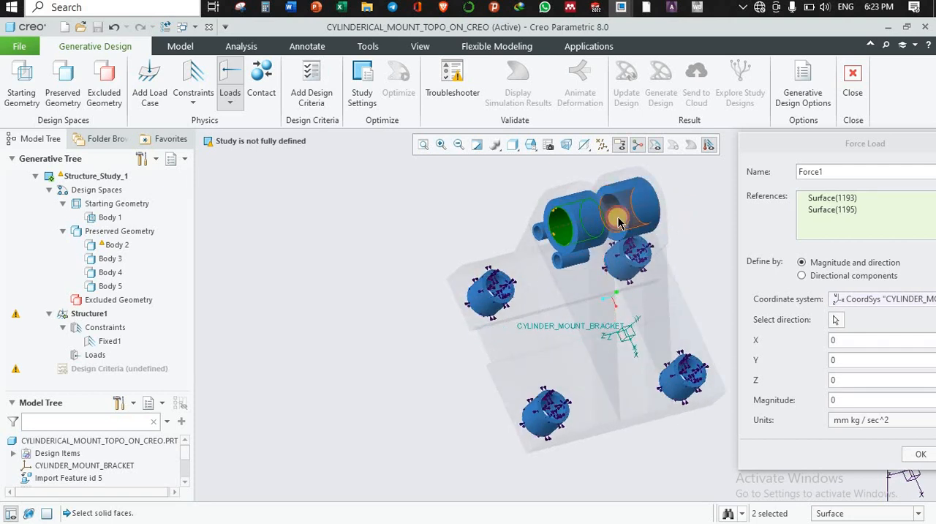
ctrl+click(619, 223)
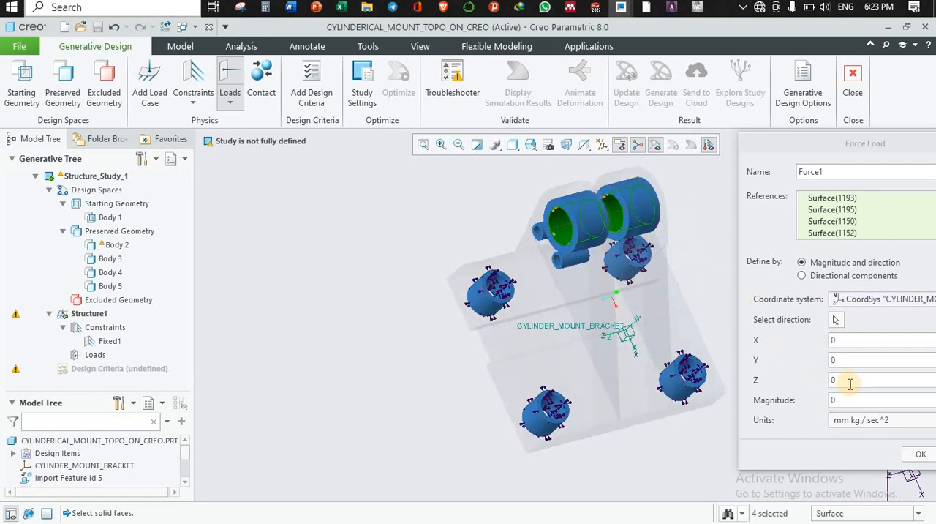
drag(851, 144, 789, 147)
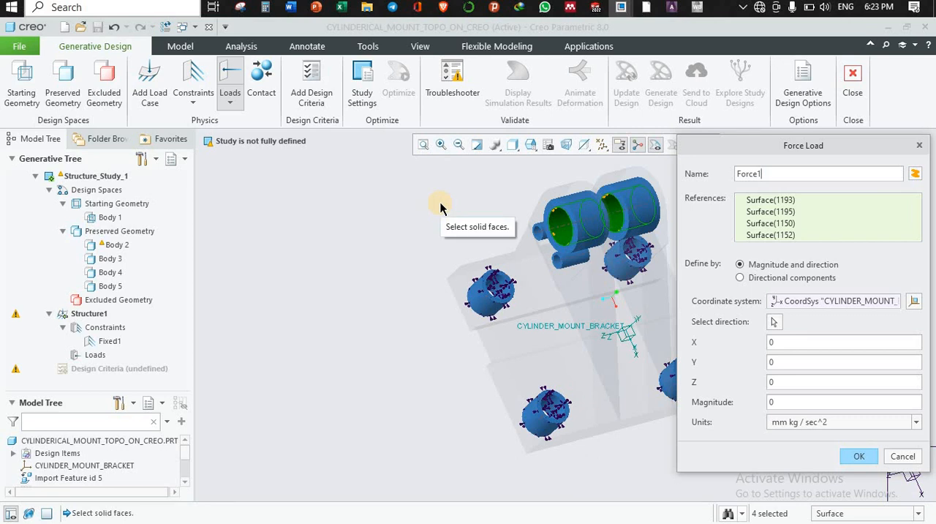
Define the force by directional components of X -8.84 kN and Y 8.84 kN, and create the load.
click(742, 279)
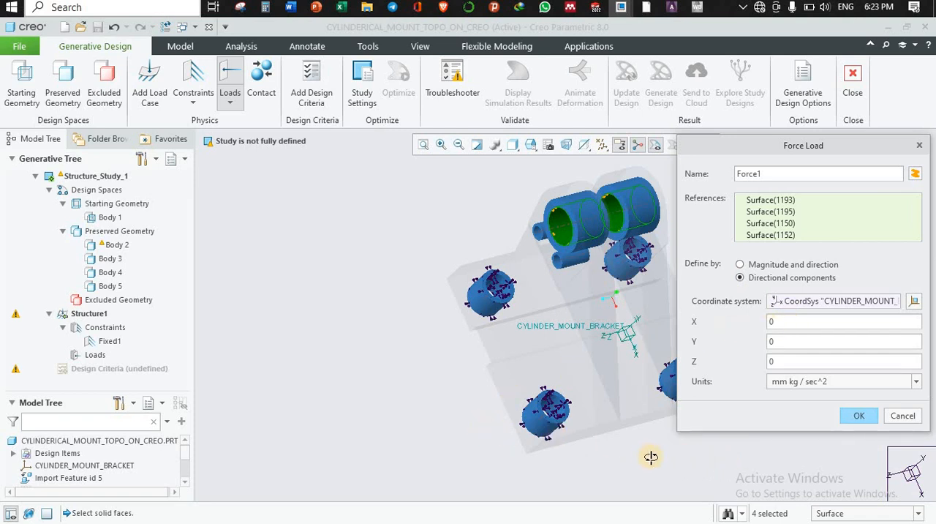
mouse_move(650, 456)
middle_down()
mouse_move(664, 461)
mouse_move(640, 439)
mouse_move(658, 448)
middle_up()
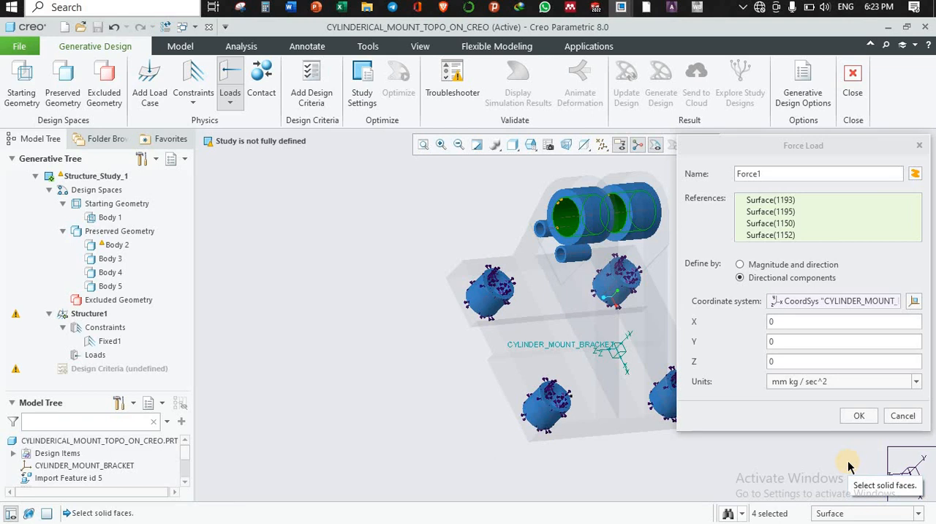
click(783, 322)
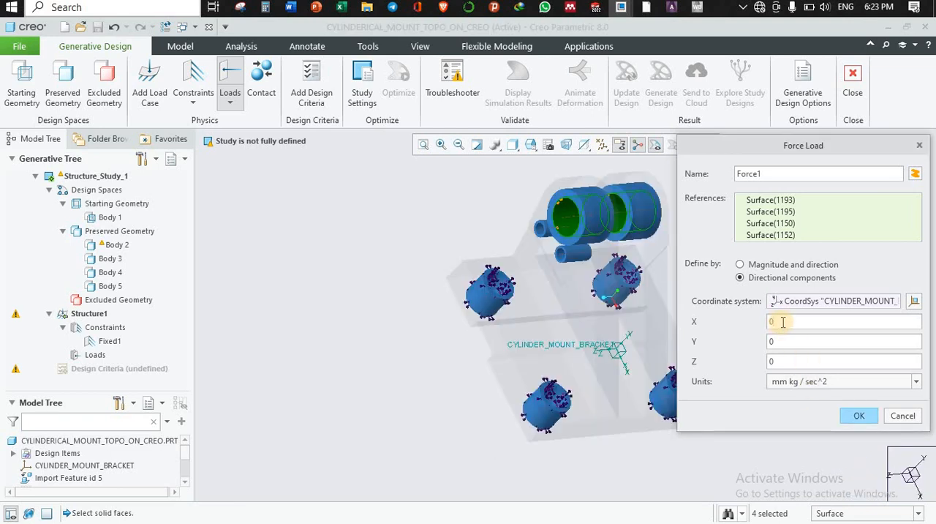
key(BackSpace)
text(-8)
click(821, 383)
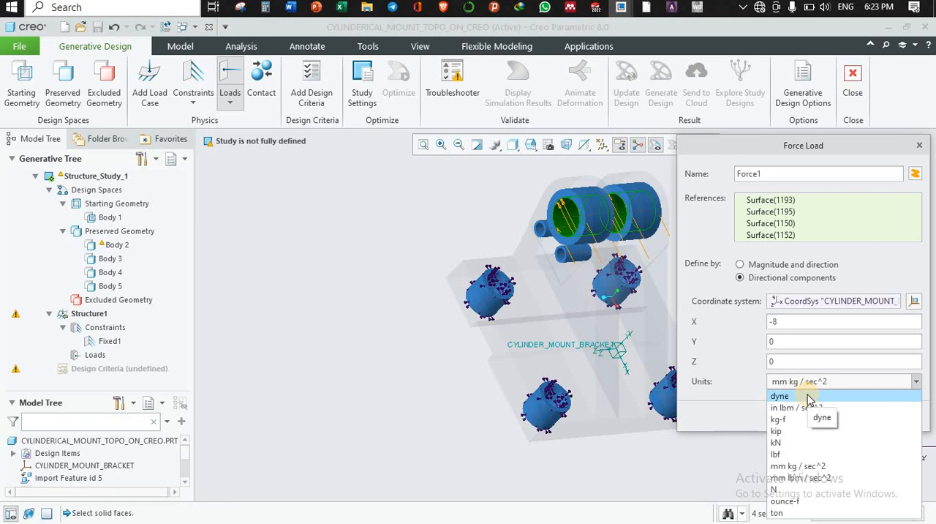
click(792, 443)
click(788, 321)
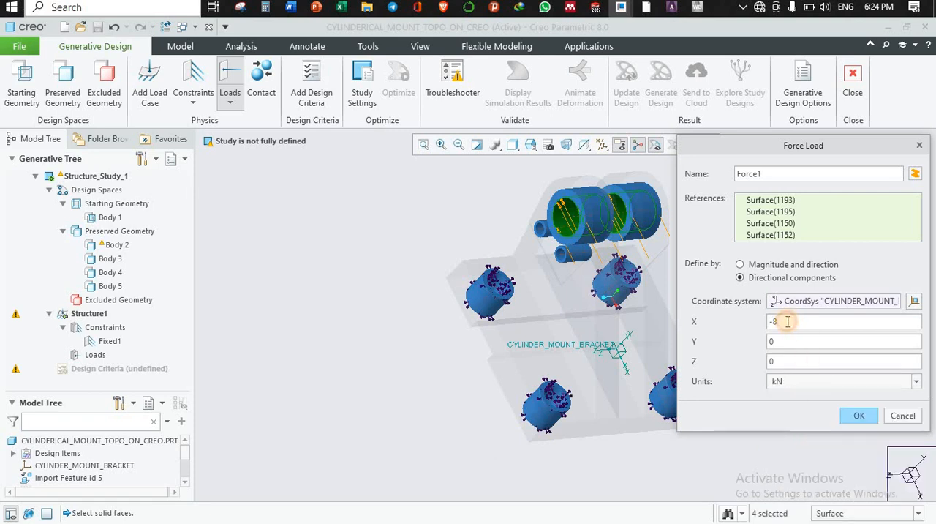
text(-8.84)
click(778, 341)
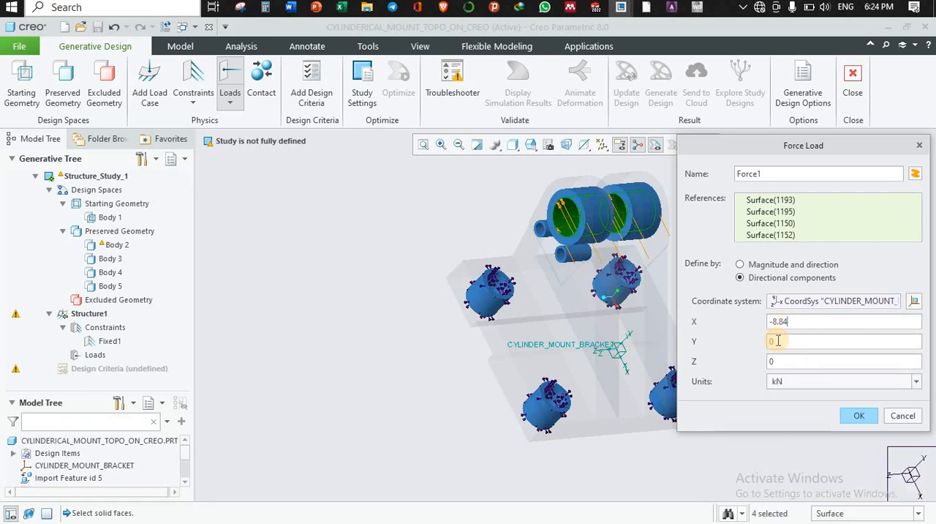
text(8.84)
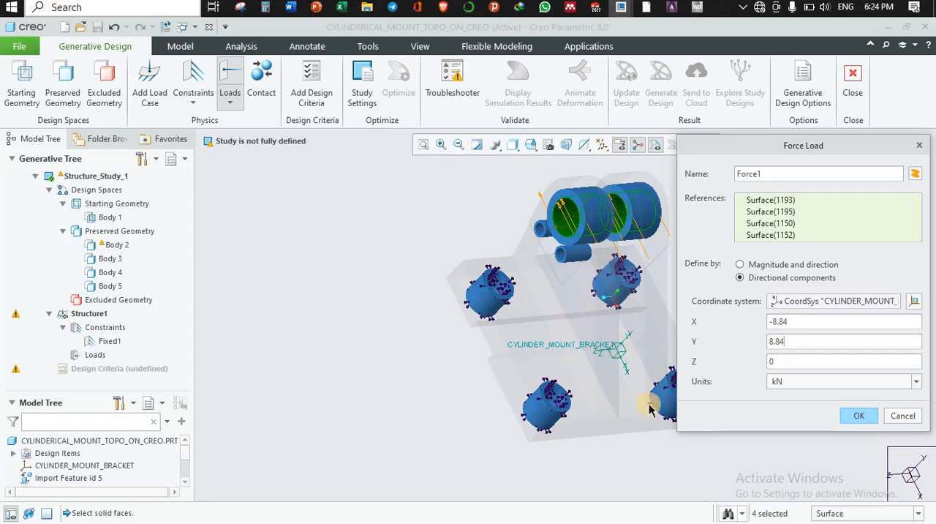
click(858, 417)
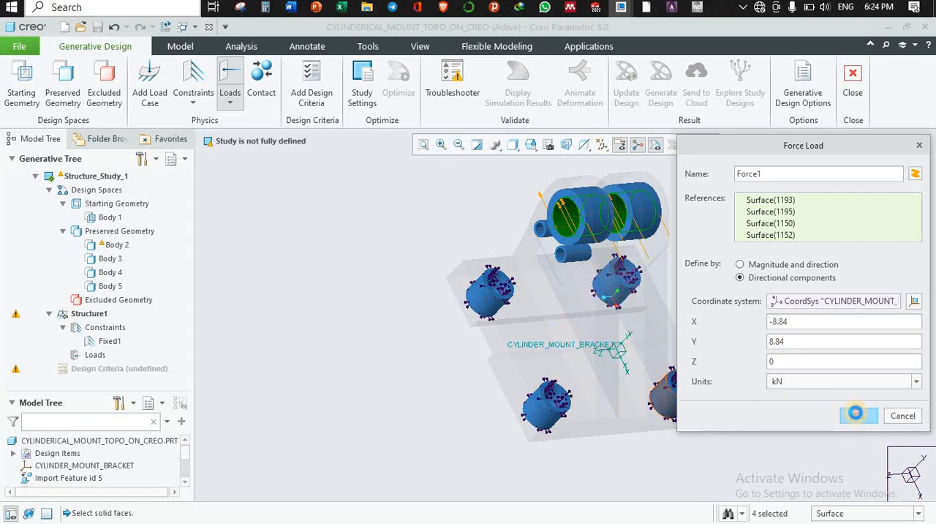
Create new design criteria for the study and add Stainless_steel_martensitic from the standard Granta Design ferrous metals library as its material.
mouse_move(787, 322)
middle_down()
mouse_move(707, 294)
mouse_move(736, 286)
mouse_move(757, 290)
mouse_move(533, 314)
middle_up()
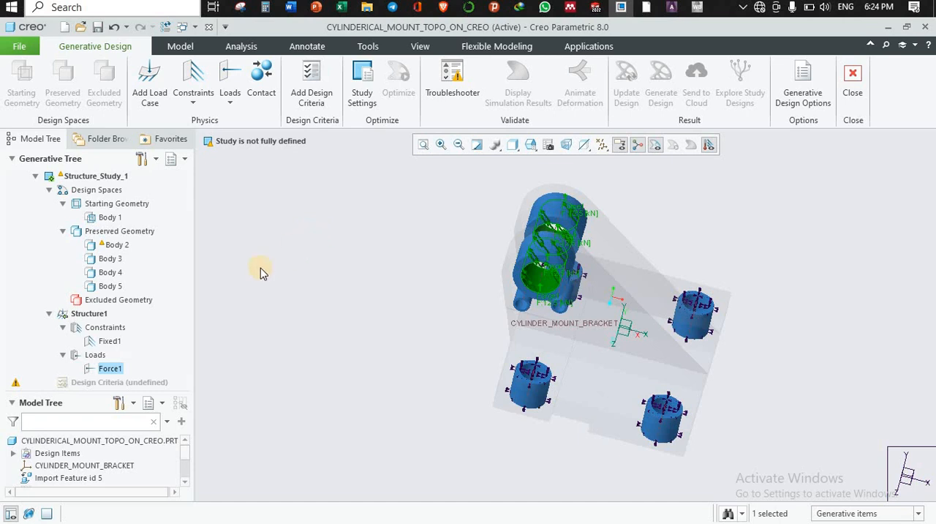
right_click(101, 383)
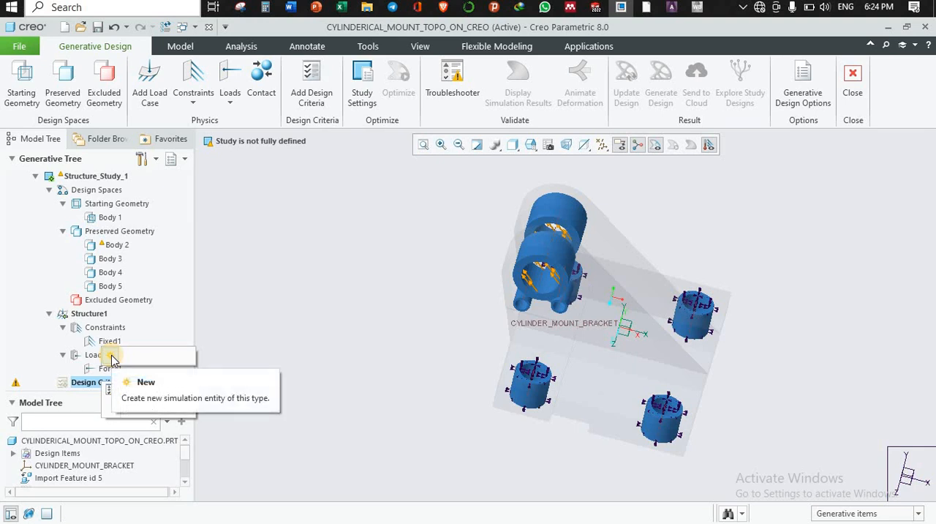
click(111, 359)
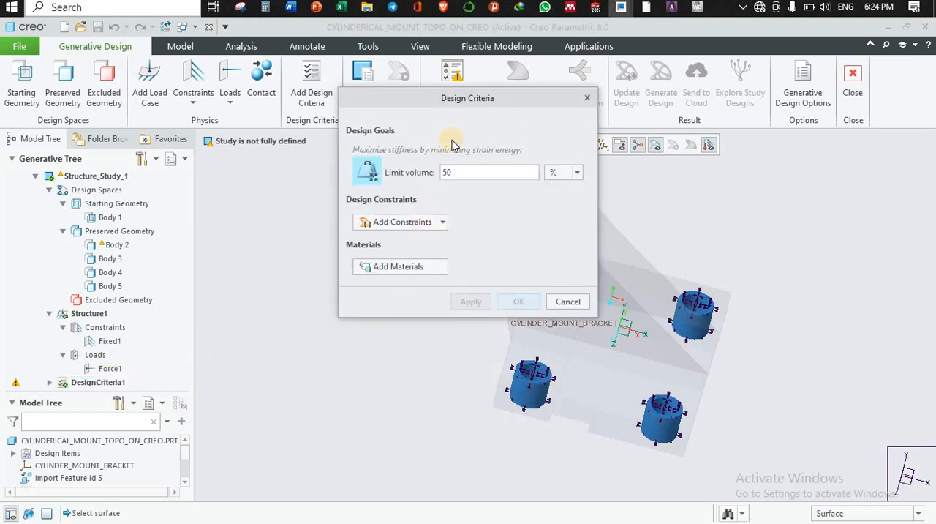
drag(533, 100, 416, 175)
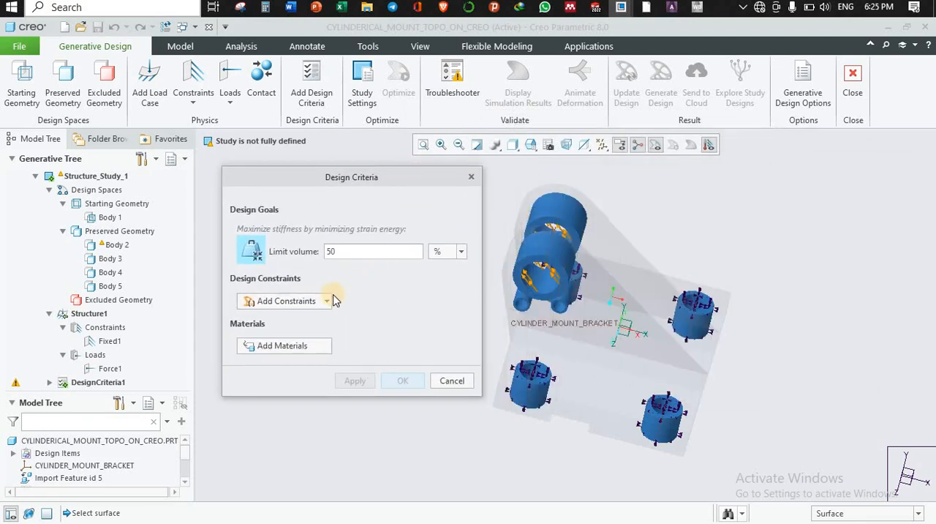
click(296, 345)
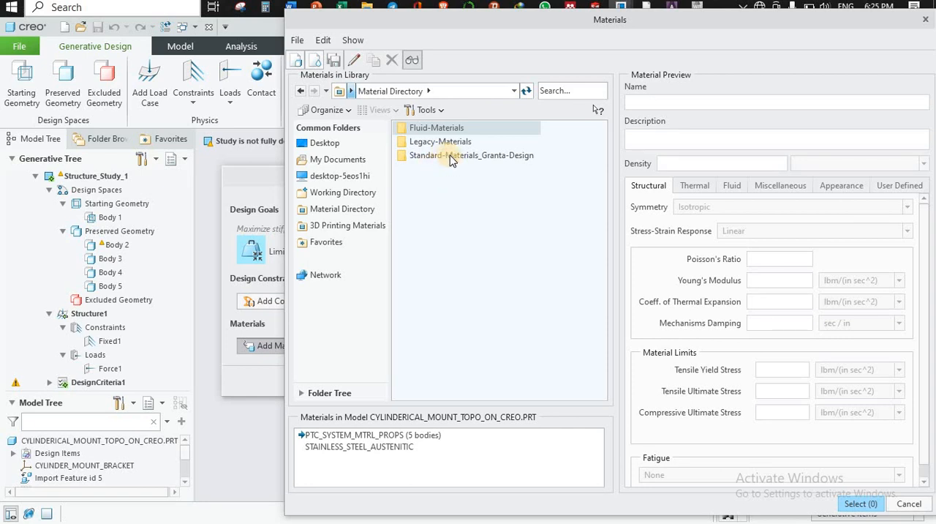
double_click(451, 158)
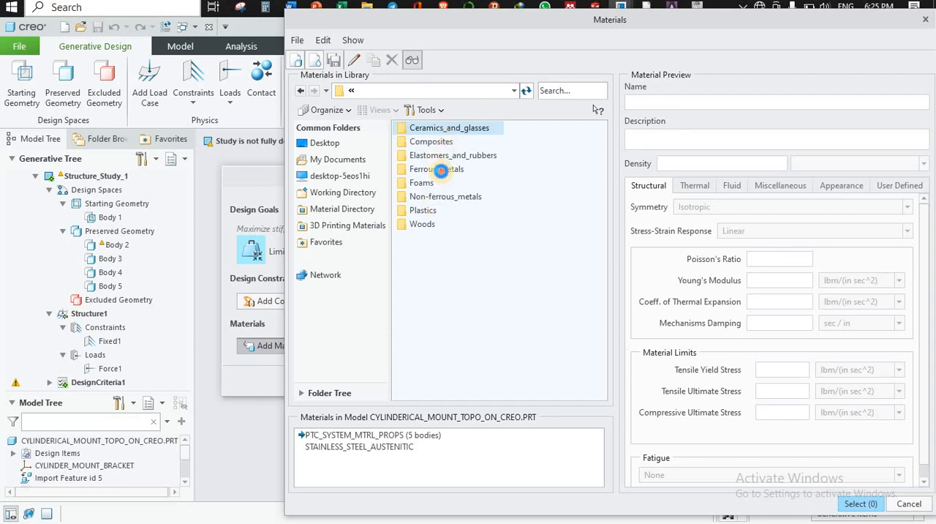
click(443, 172)
double_click(442, 172)
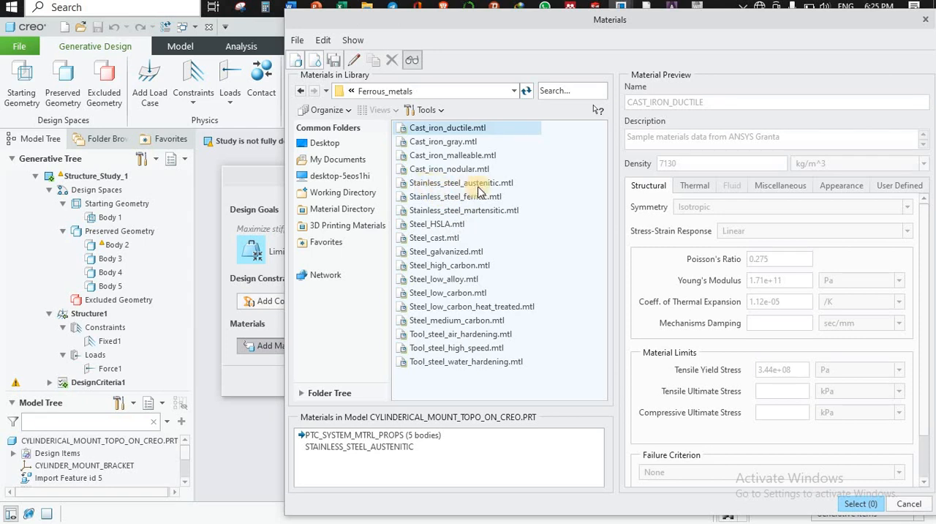
click(456, 184)
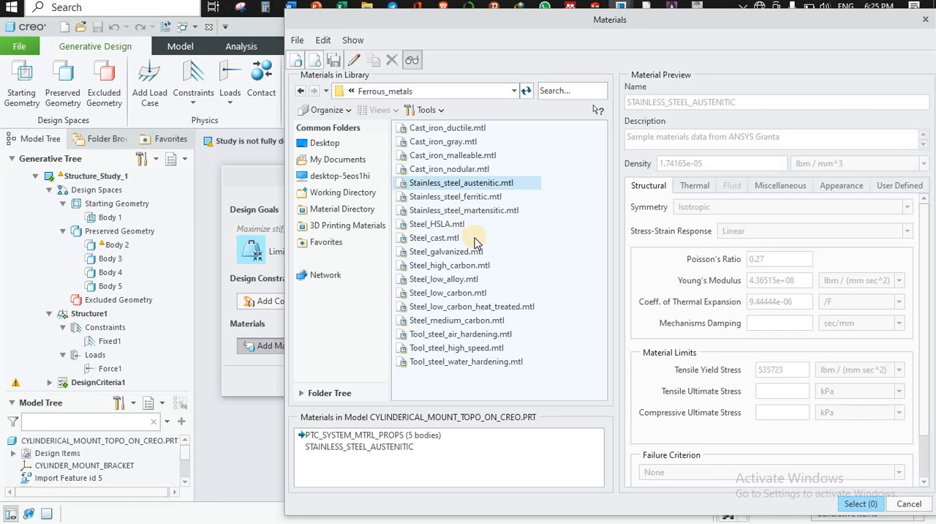
click(463, 211)
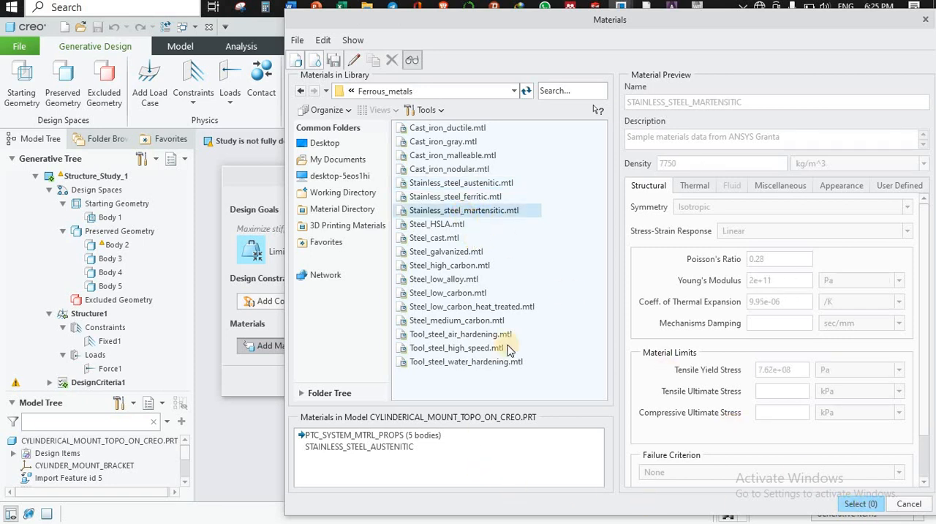
double_click(481, 213)
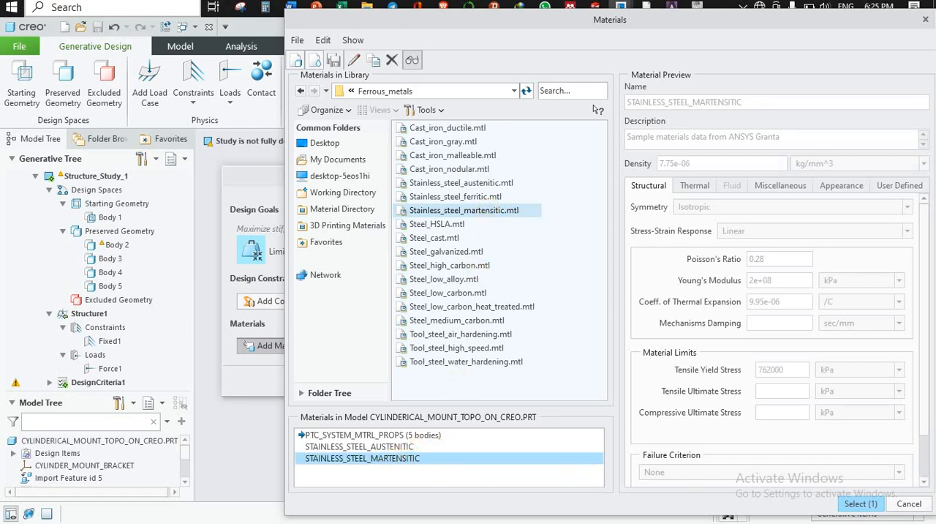
click(860, 505)
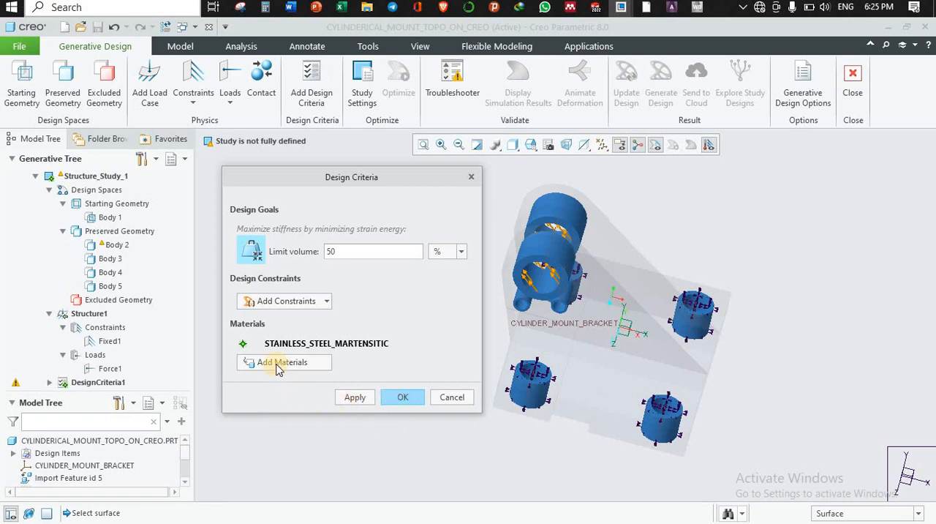
Add a minimum crease radius constraint of 5 mm, limit the volume to 30 %, and accept the design criteria.
mouse_move(324, 349)
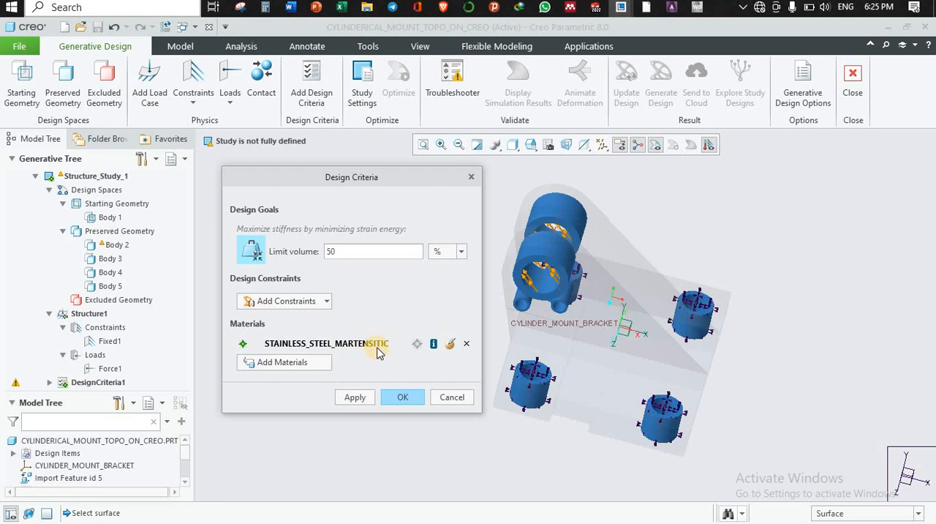
click(326, 302)
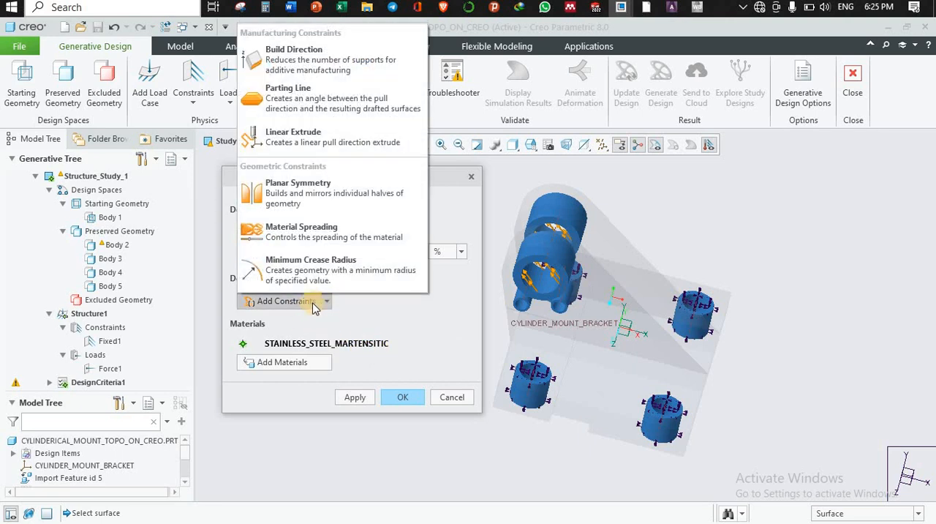
click(337, 272)
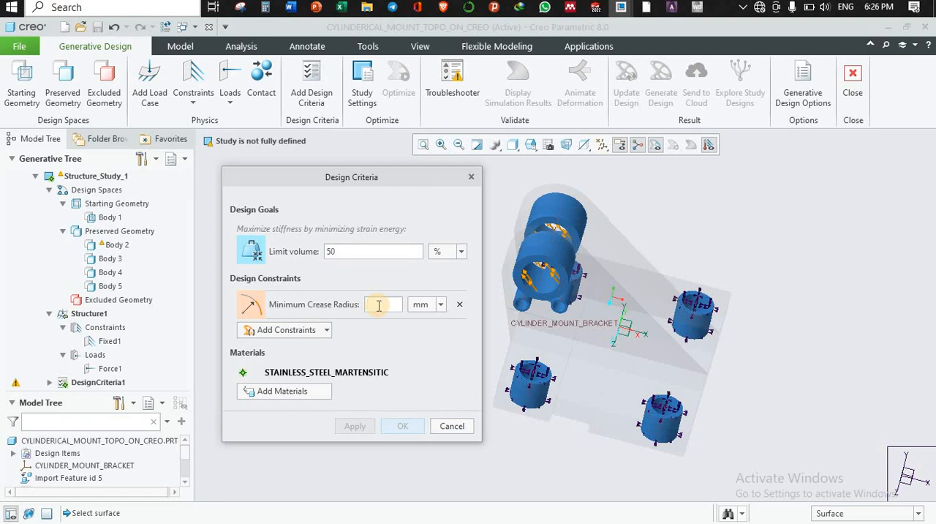
click(379, 305)
text(5)
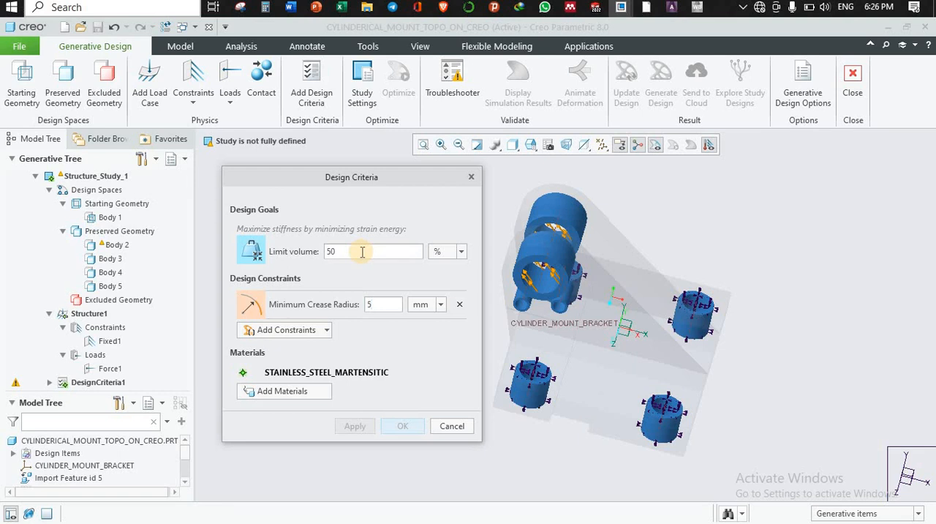
double_click(329, 251)
text(3)
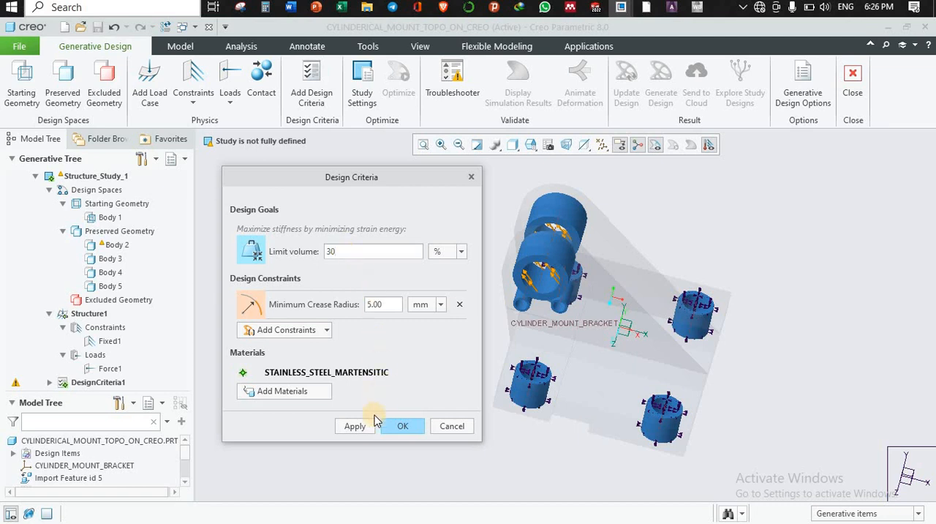
click(400, 428)
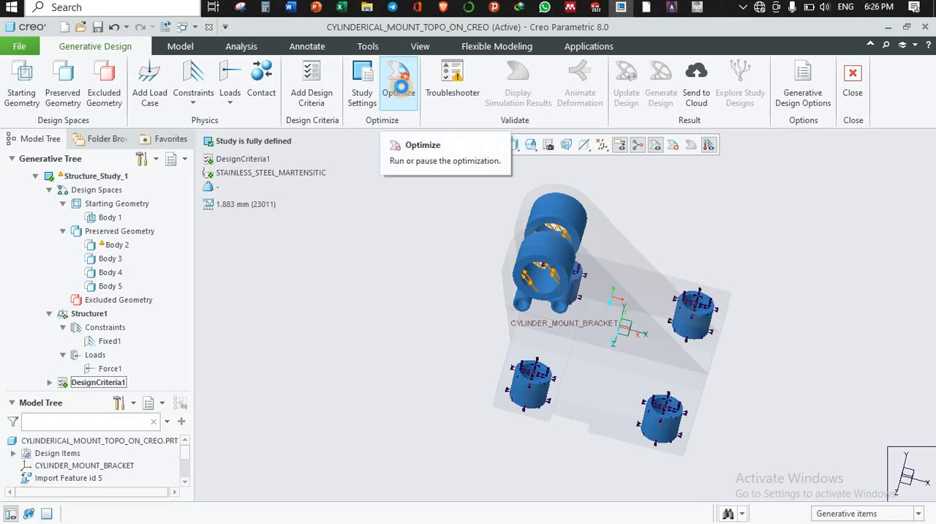
Run the optimization of the fully defined study and inspect the optimized bracket shape.
click(401, 90)
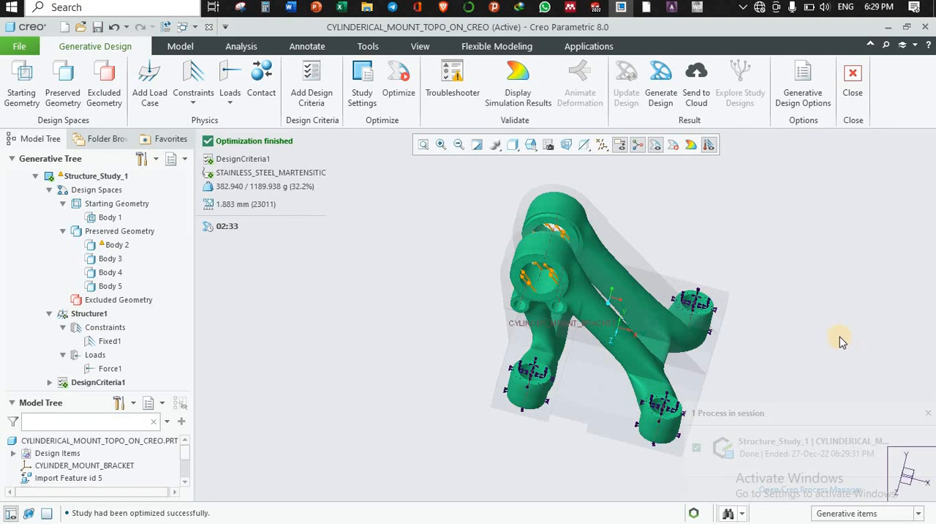
middle_drag(802, 306, 794, 334)
mouse_move(808, 323)
middle_down()
mouse_move(819, 336)
mouse_move(796, 324)
mouse_move(798, 309)
mouse_move(788, 322)
mouse_move(810, 324)
mouse_move(787, 324)
mouse_move(794, 309)
mouse_move(808, 312)
mouse_move(799, 312)
middle_up()
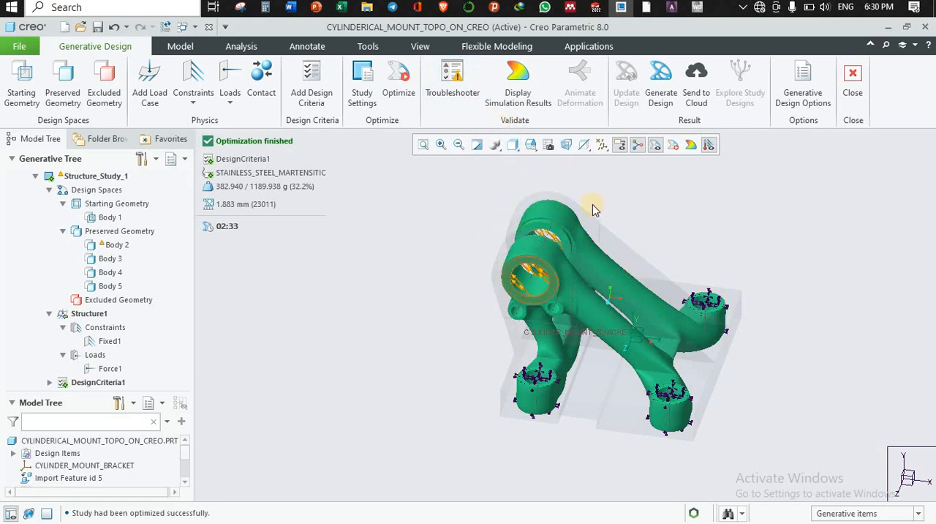
Display the simulation results, switch the plot from Von Mises Stress to Displacement, and check the current-to-initial mass percentage.
click(521, 93)
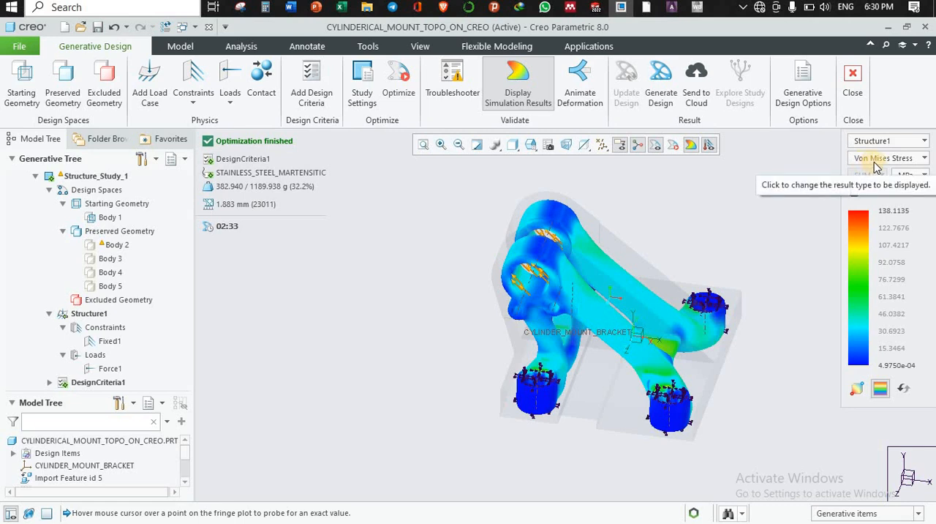
click(921, 160)
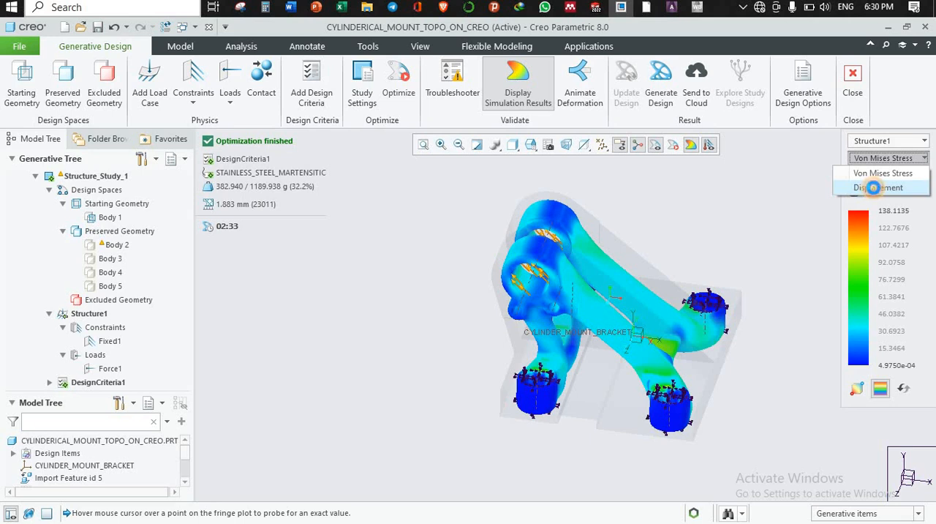
click(873, 189)
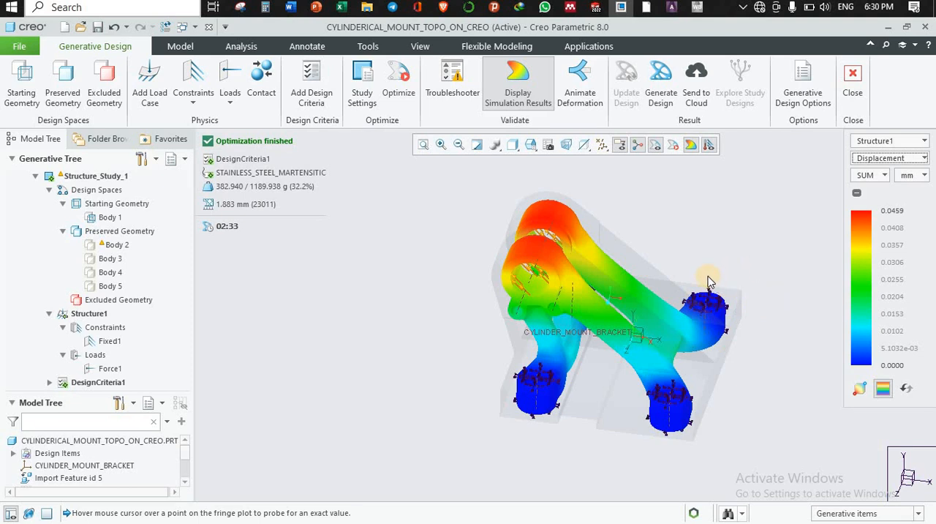
scroll(695, 283, down, 1)
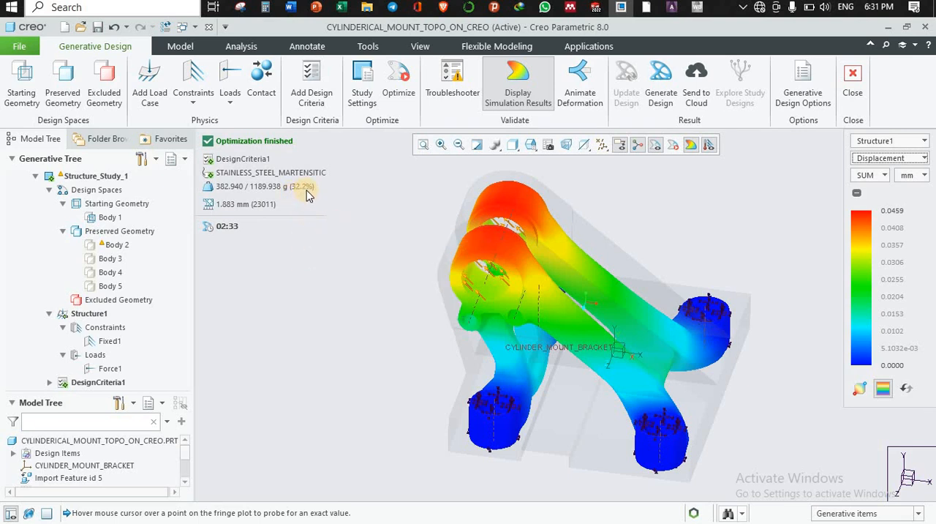
mouse_move(307, 194)
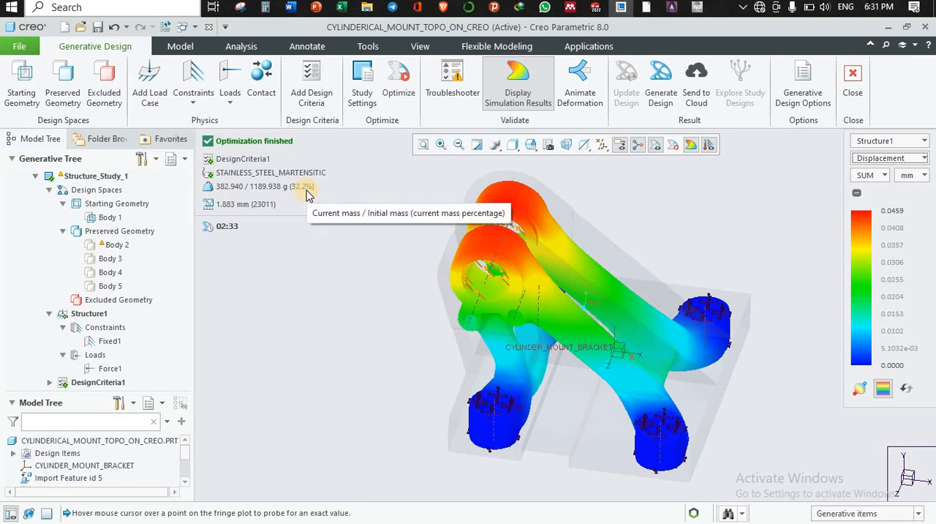